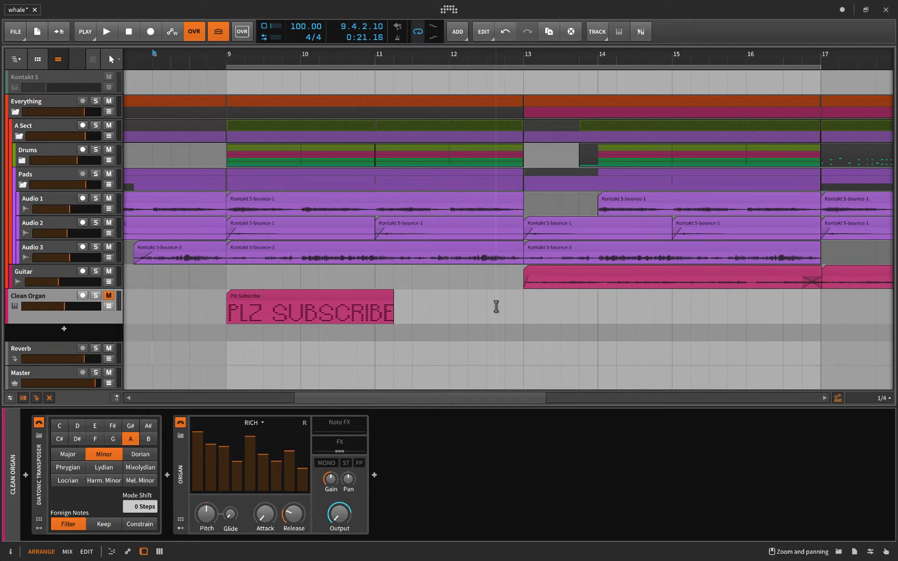
Place the AVA Auto Hats clip from the clip library on a new track at bar 9 and delete the Clean Organ track
key("b")
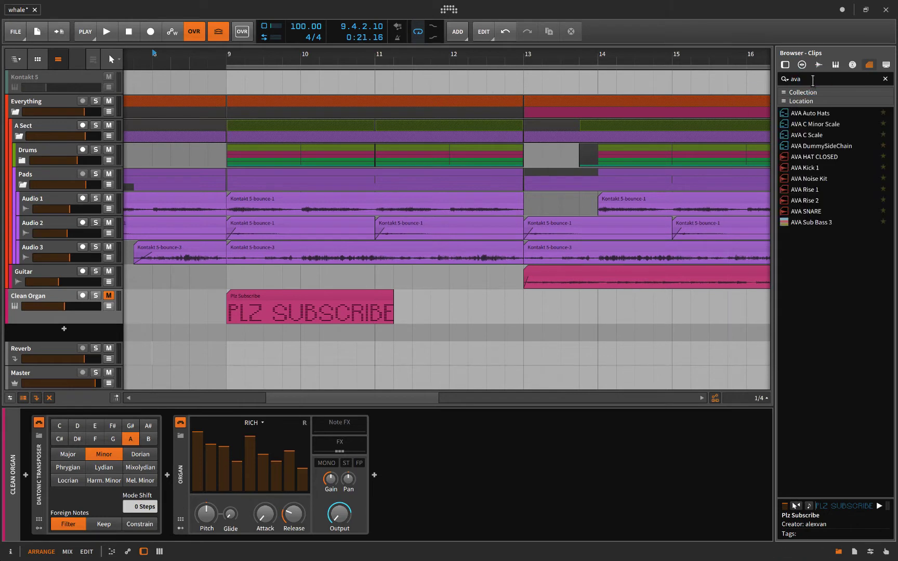
left_click_drag(809, 116, 239, 331)
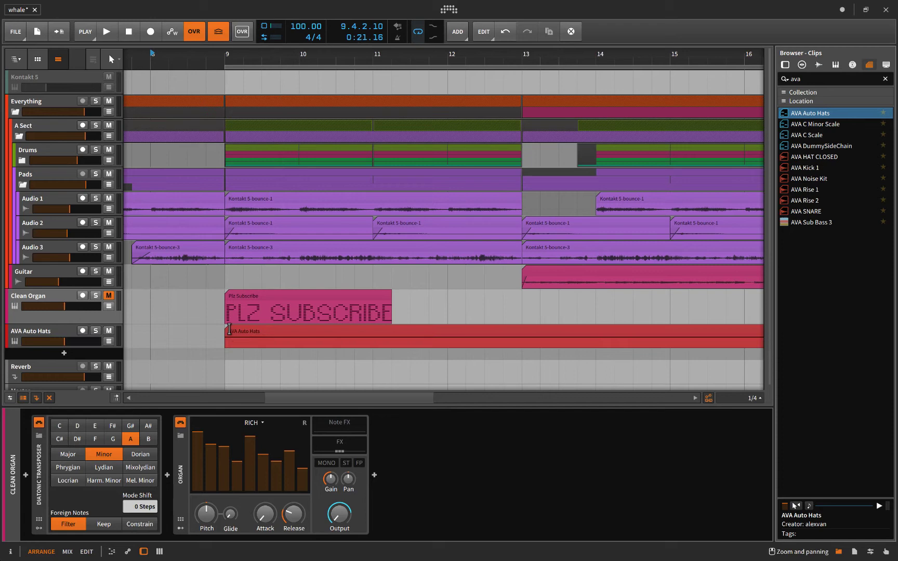
left_click(58, 300)
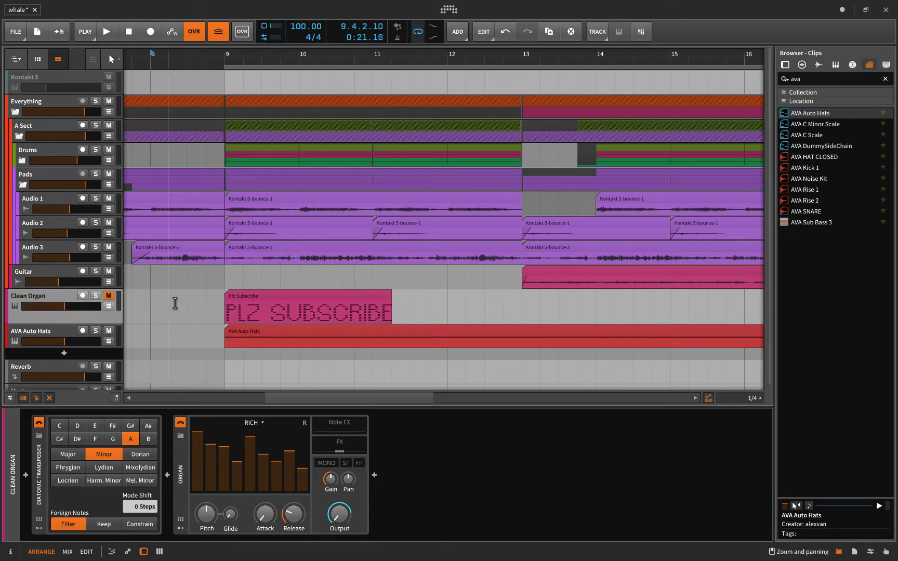
key("Delete")
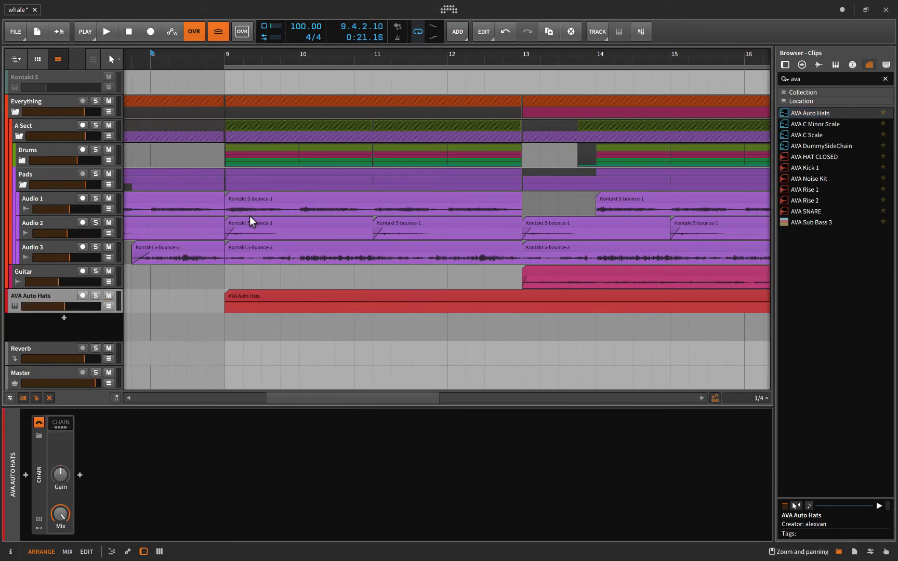
Hide the clip browser to give the arrangement the full width
scroll(250, 216, "down", 5)
scroll(250, 215, "left", 4)
scroll(250, 215, "down", 2)
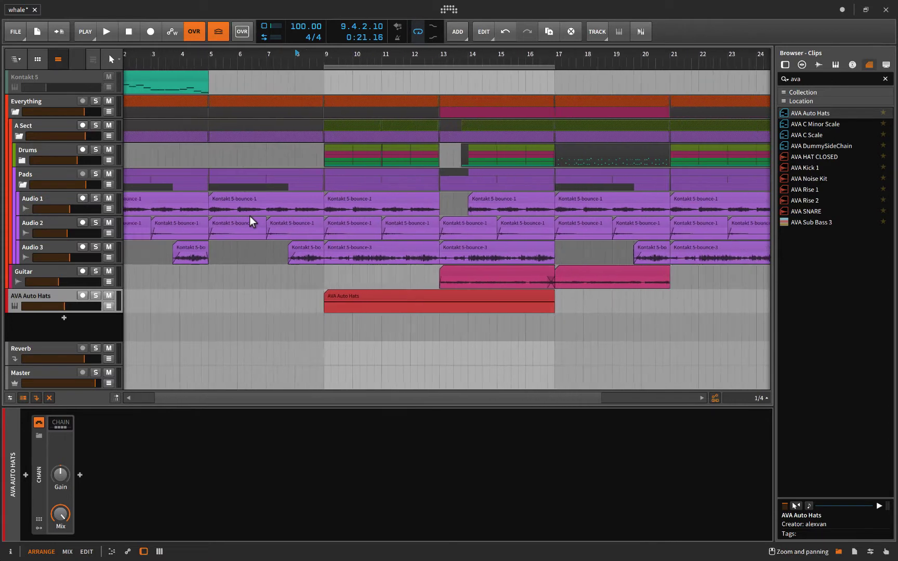
scroll(250, 215, "down", 1)
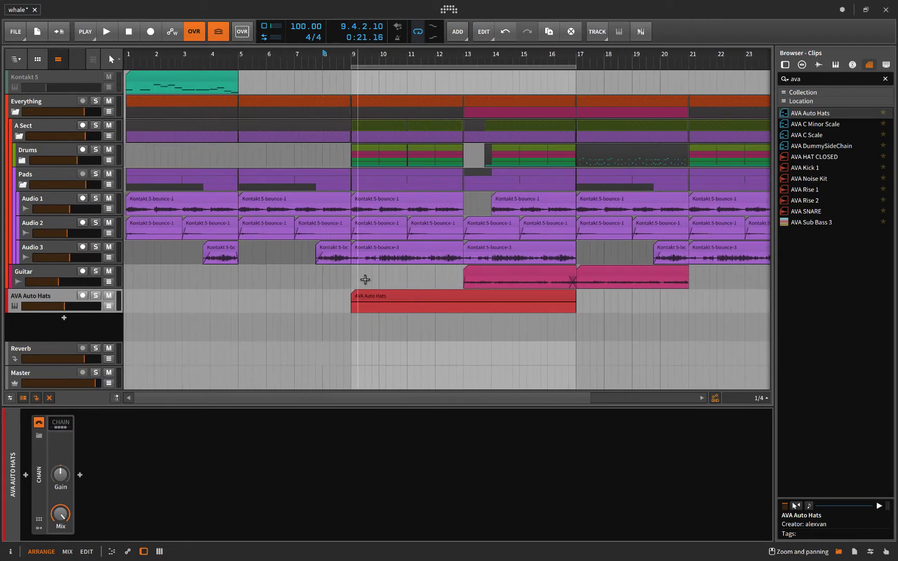
left_click(328, 302)
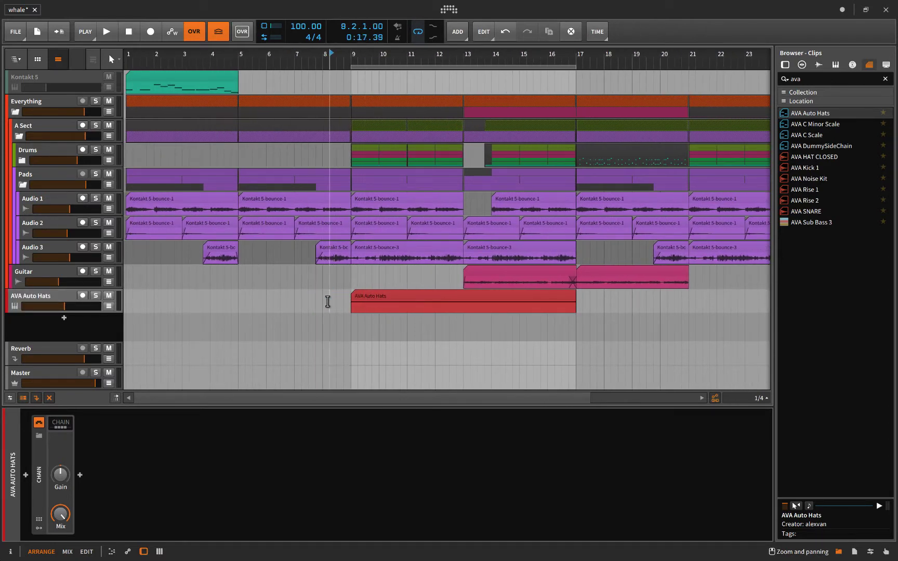
key("b")
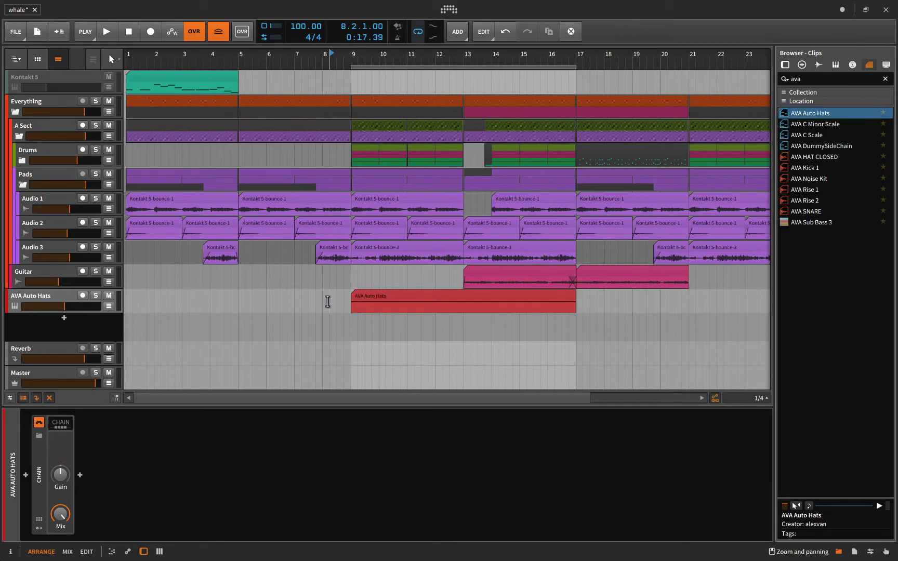
key("b")
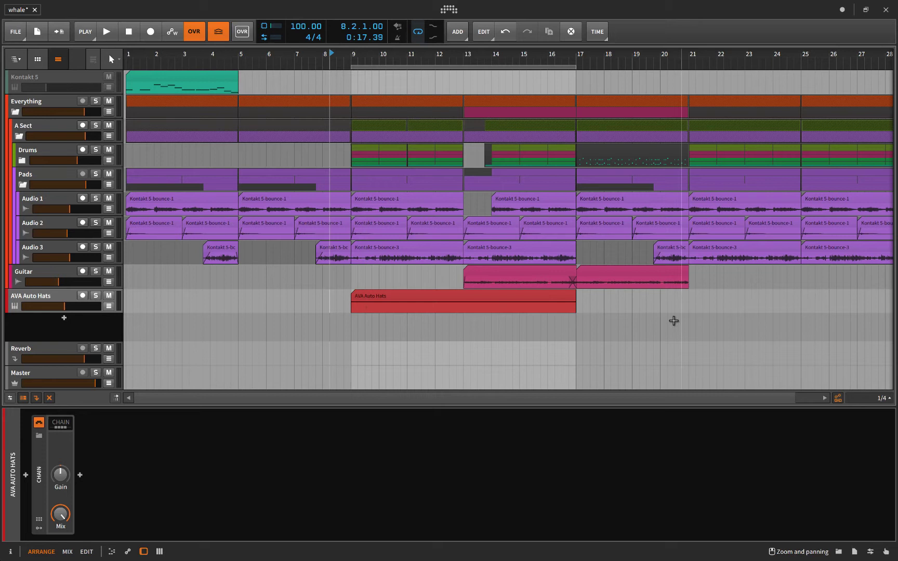
Inspect the AVA Auto Hats clip's notes, and open its track's nested device chain with the Arpeggiator's modulators shown
double_click(386, 295)
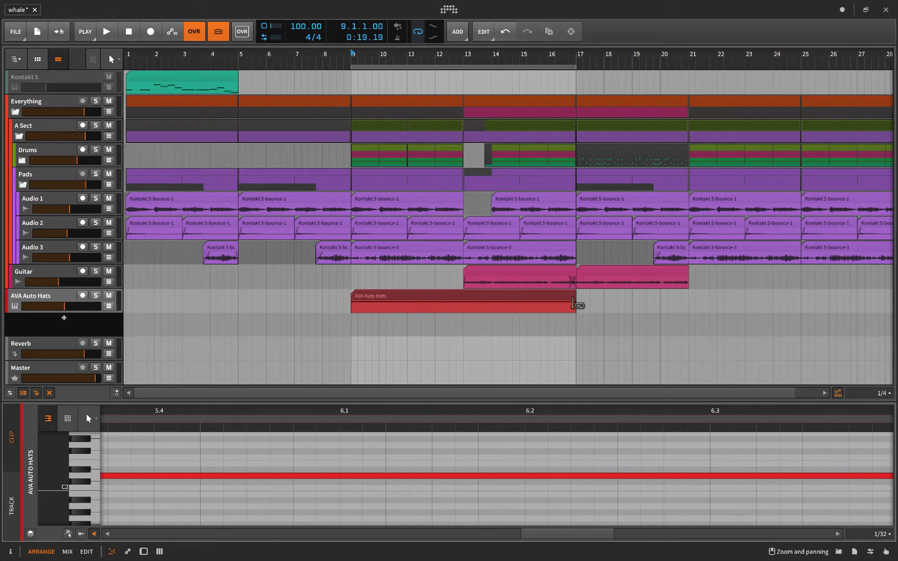
left_click(36, 301)
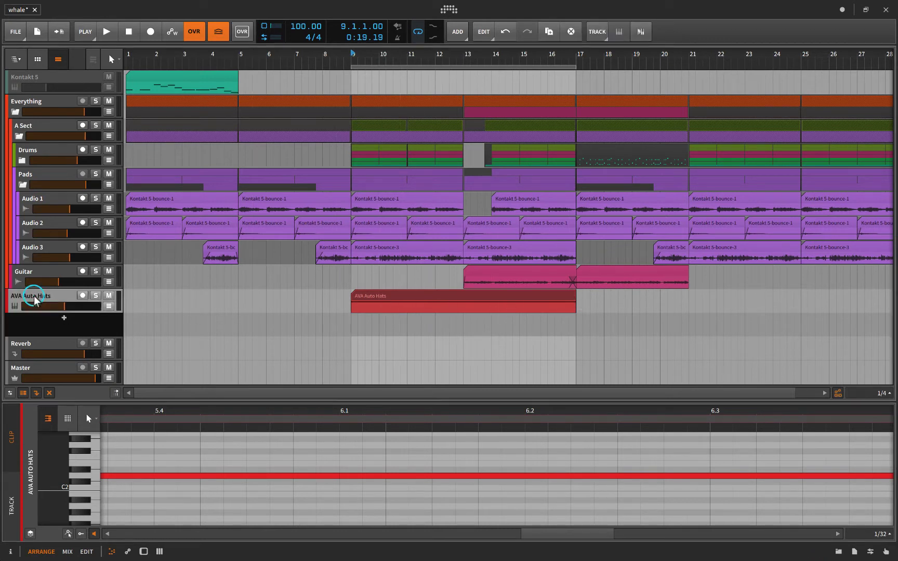
left_click(60, 423)
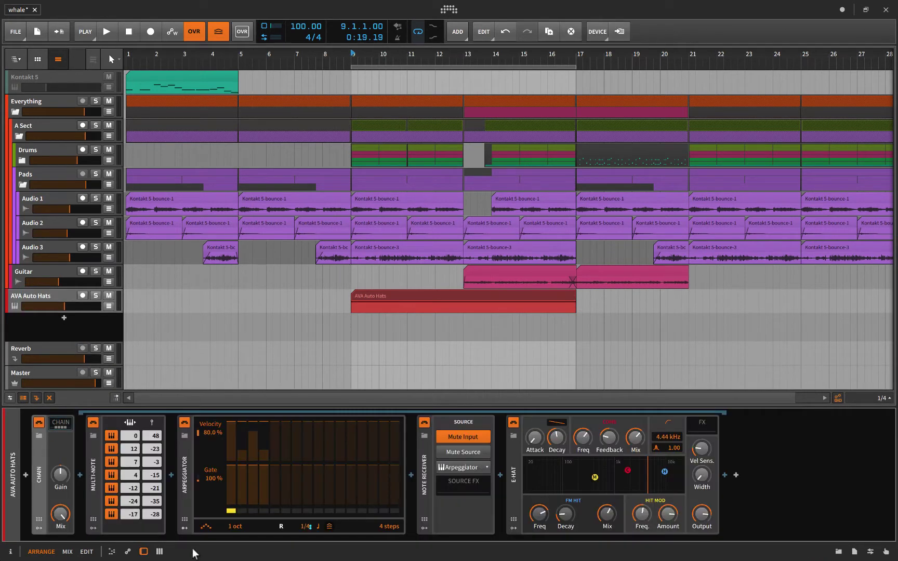
left_click(185, 529)
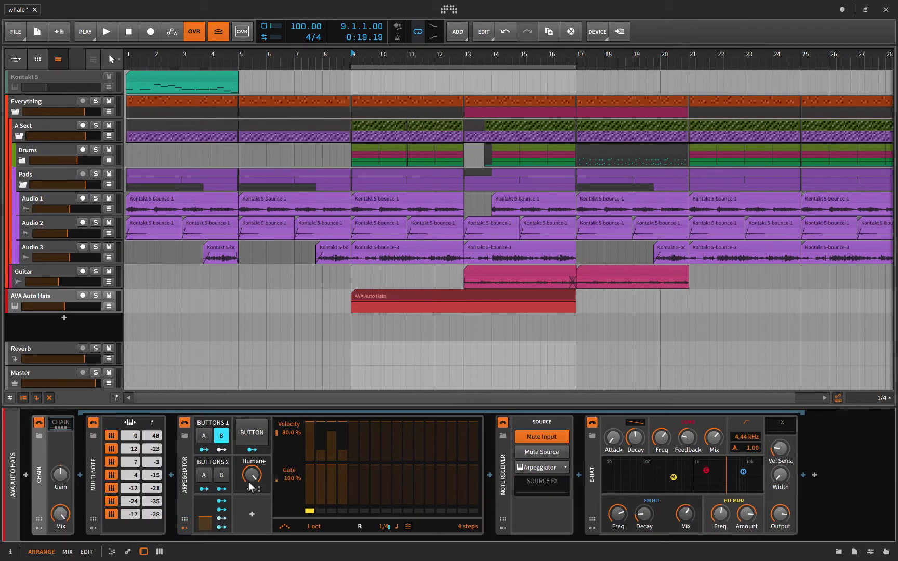
Play the song from bar 5 while sweeping the Arpeggiator's Select control down and back up
left_click(240, 302)
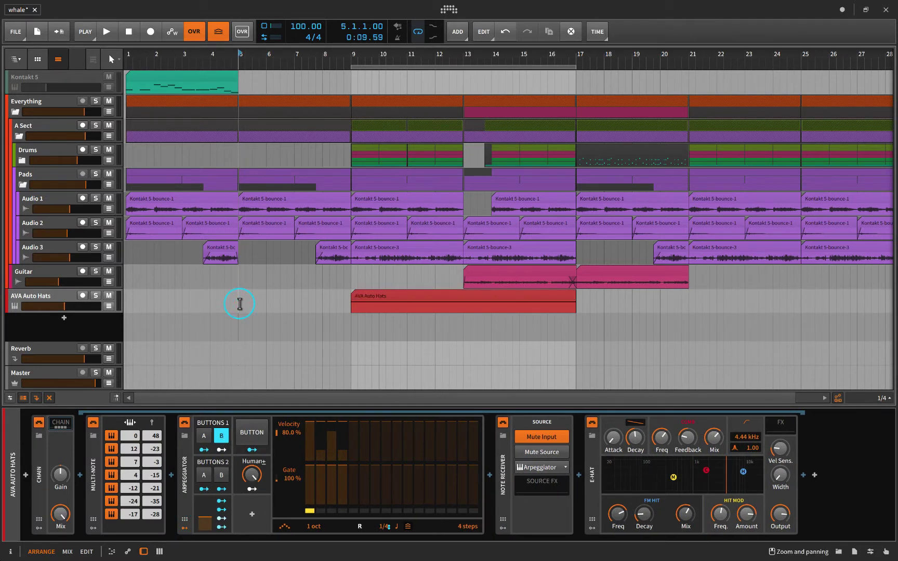
key("space")
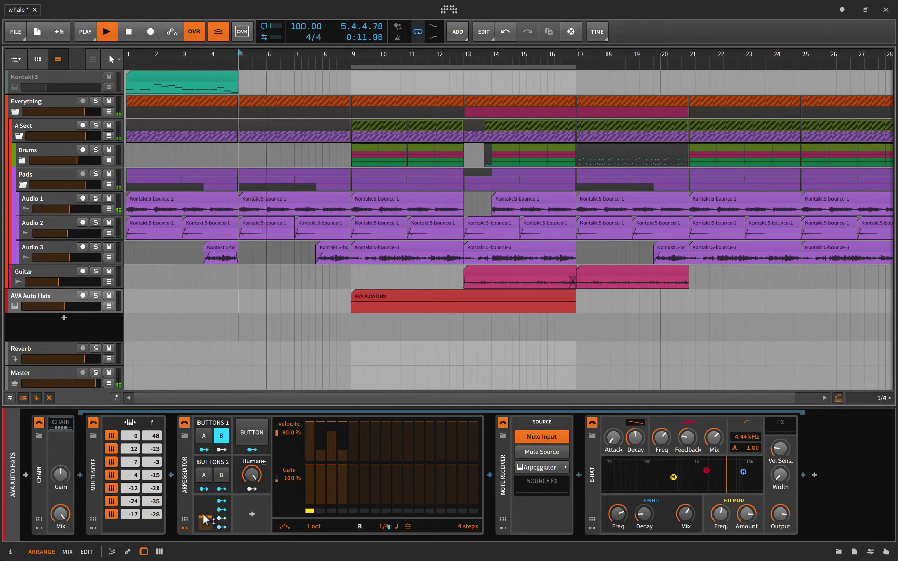
left_click_drag(206, 520, 206, 542)
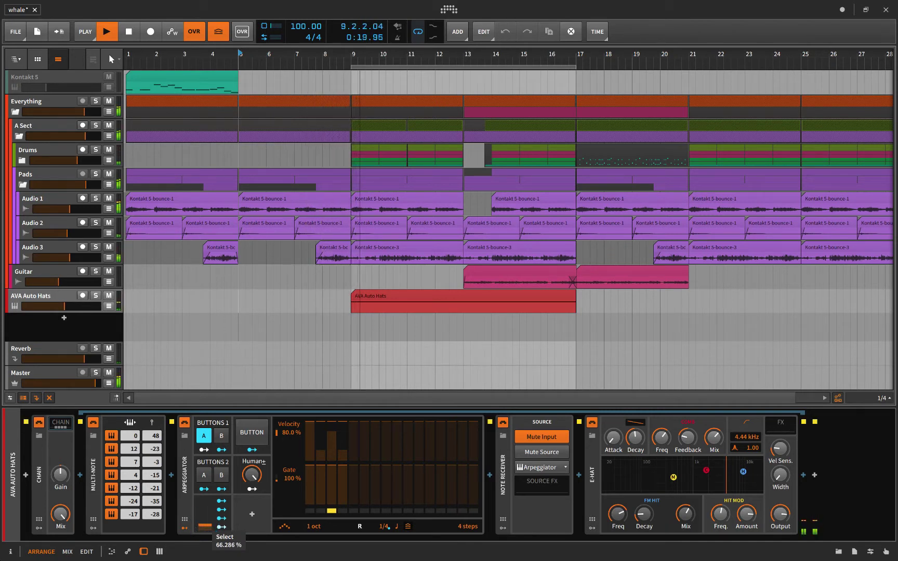
mouse_move(207, 530)
left_mouse_down()
mouse_move(205, 506)
mouse_move(205, 520)
left_mouse_up()
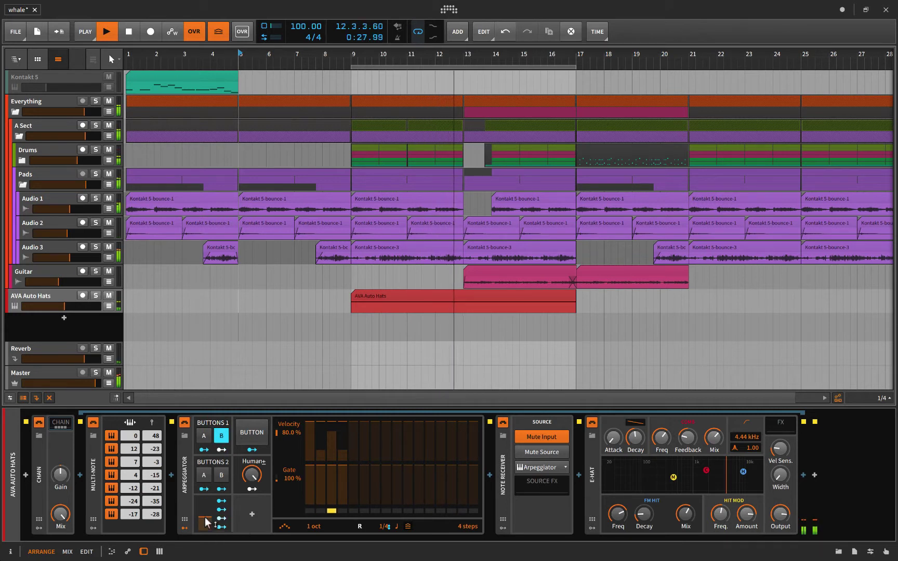
Switch the Arpeggiator's Button modulator on and off during playback, and turn the Human control down to minimum
left_click(251, 433)
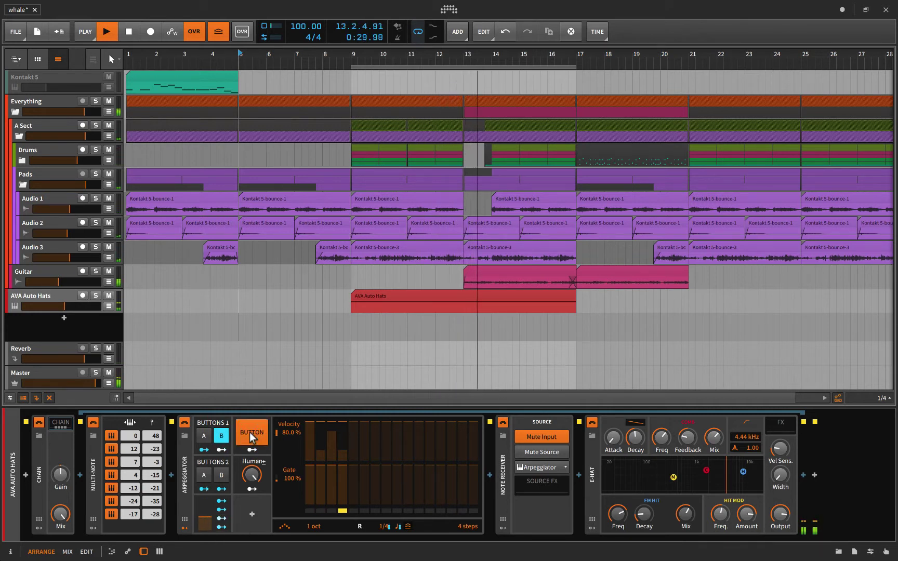
left_click(250, 432)
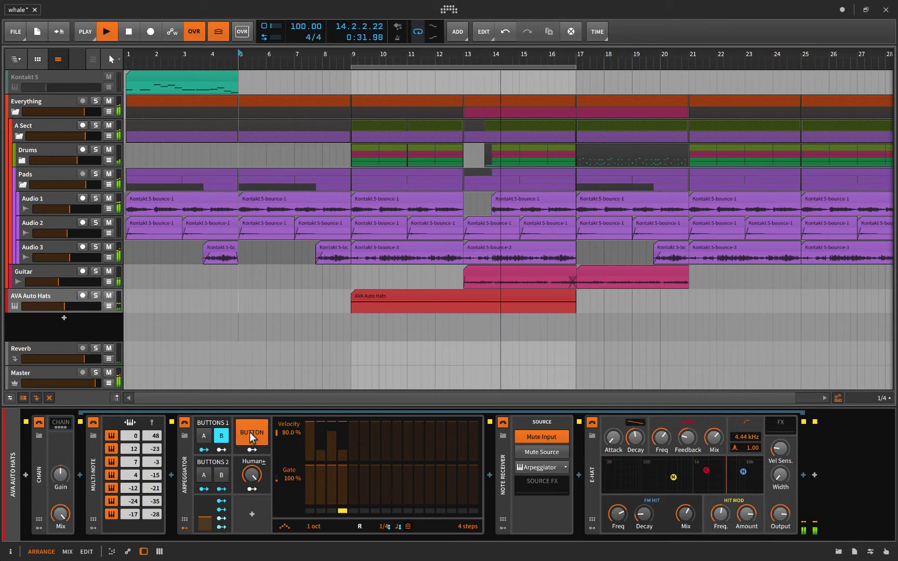
left_click(250, 432)
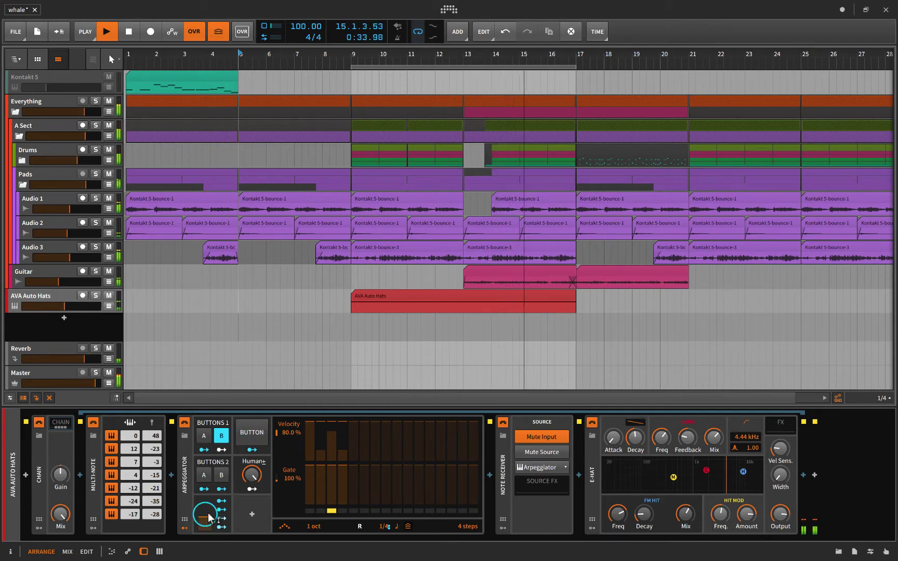
left_click_drag(252, 474, 207, 524)
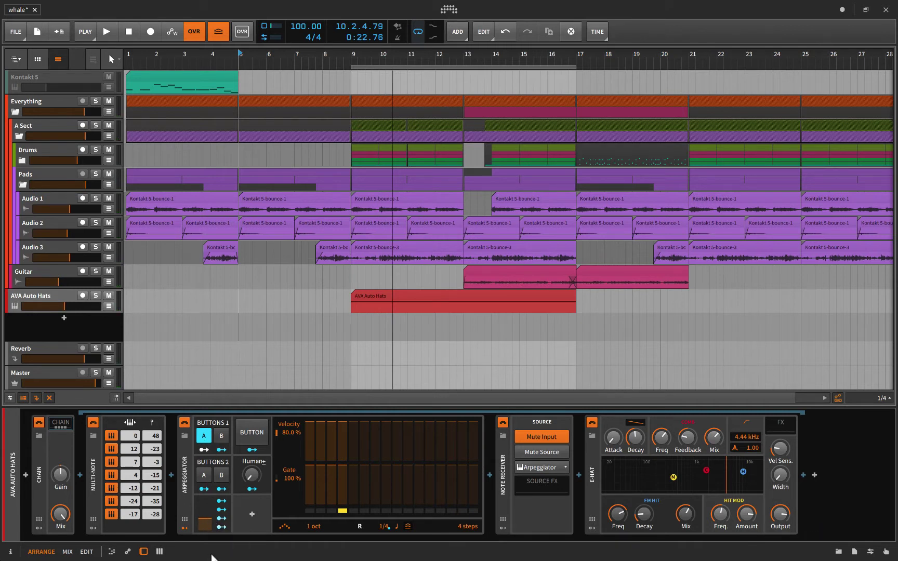
Lower the Arpeggiator's Select control to minimum, and try the Button and Human modulators before restoring Human to minimum
mouse_move(206, 525)
left_mouse_down()
mouse_move(206, 498)
mouse_move(205, 531)
left_mouse_up()
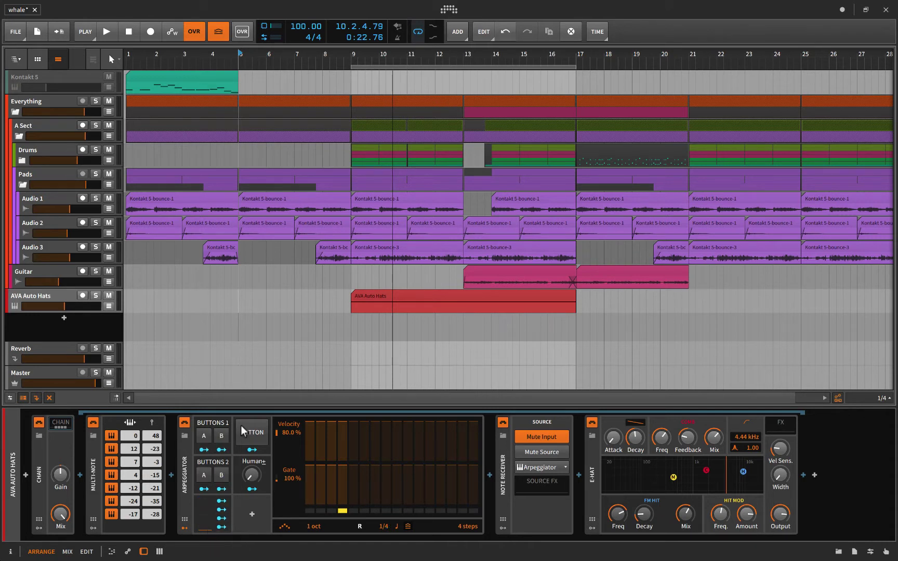
left_click(252, 441)
left_click(251, 439)
mouse_move(251, 475)
left_click_drag(249, 477, 250, 433)
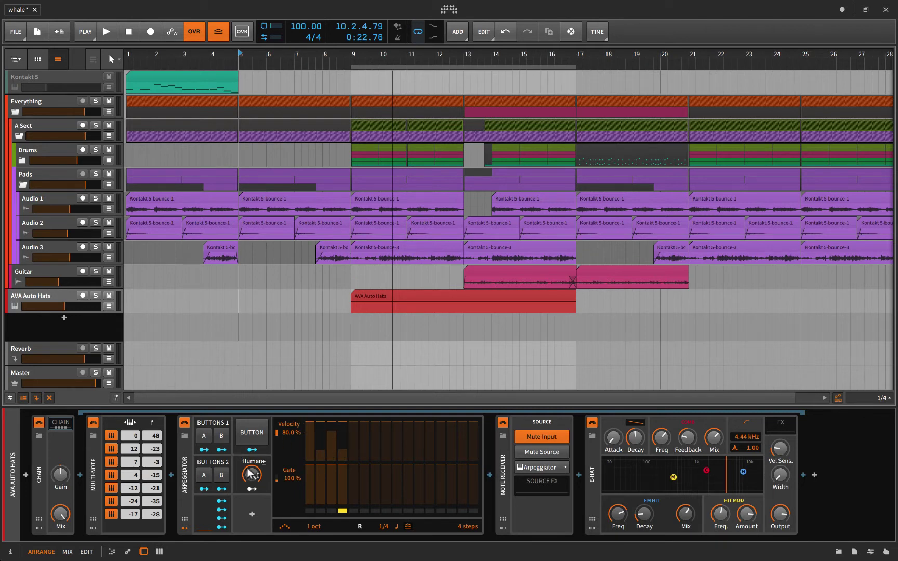
mouse_move(251, 475)
left_mouse_down()
mouse_move(252, 486)
mouse_move(252, 475)
left_mouse_up()
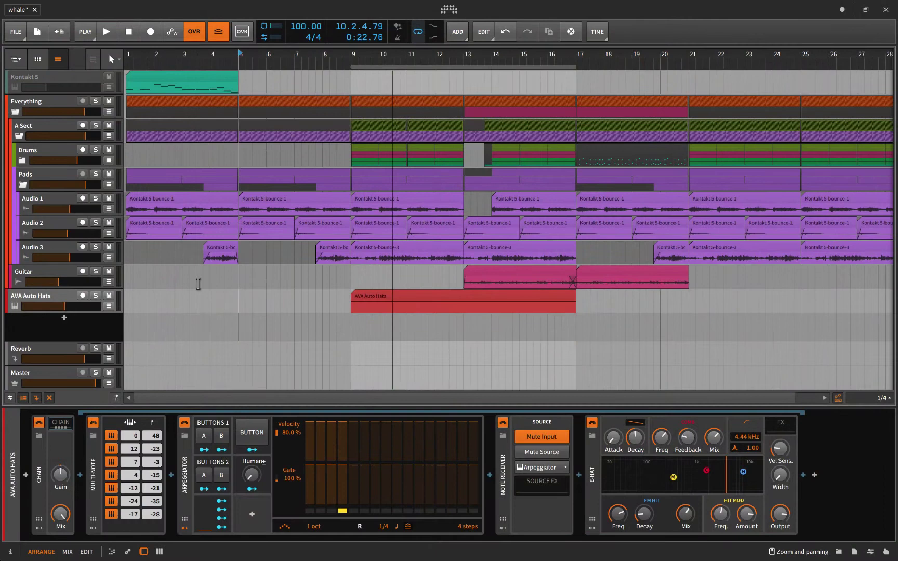
Add a new instrument track below AVA Auto Hats with Bitwig's E-Hat device
double_click(64, 322)
left_click(189, 85)
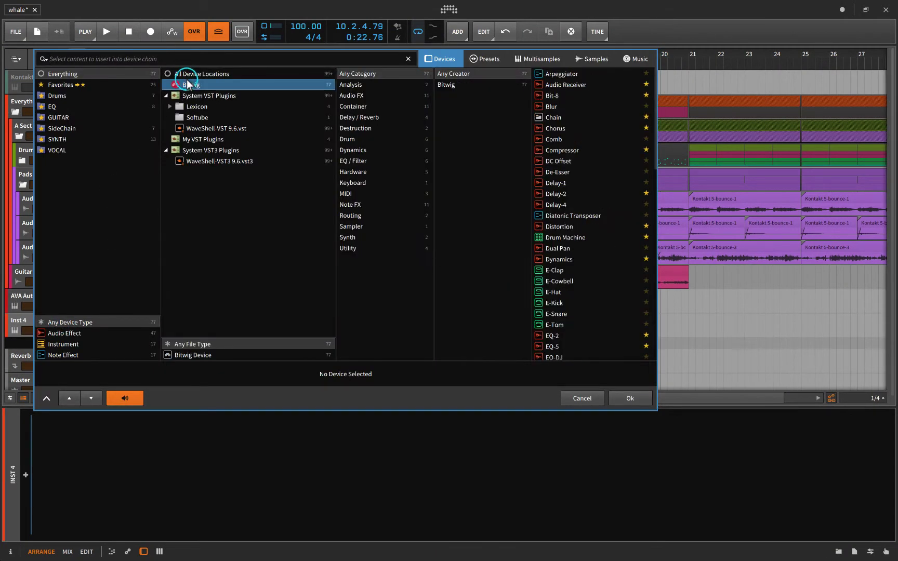
left_click(552, 290)
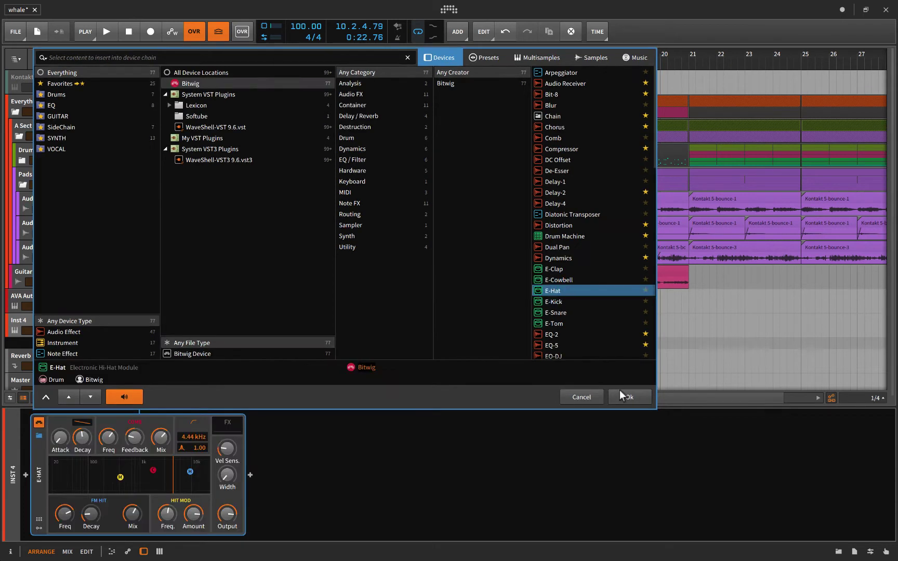
left_click(627, 396)
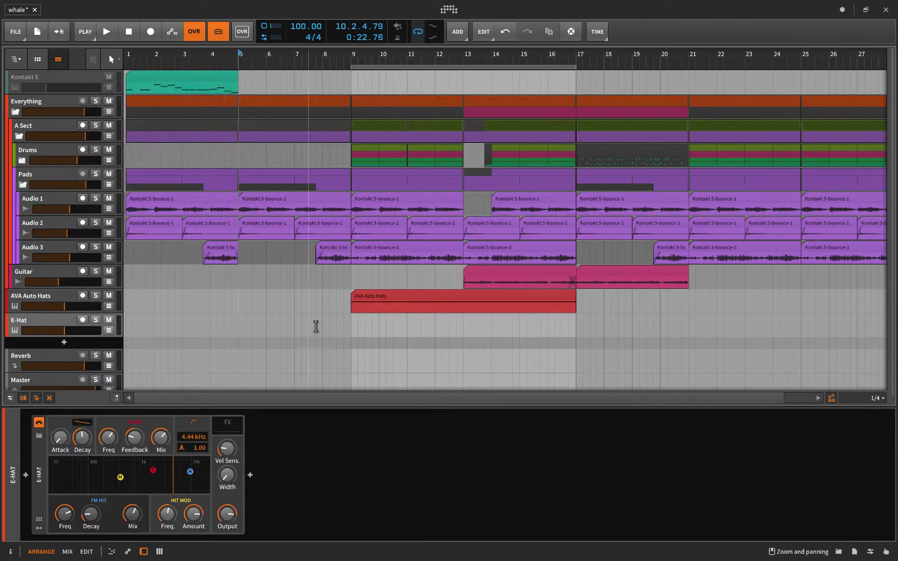
left_click(352, 327)
double_click(352, 327)
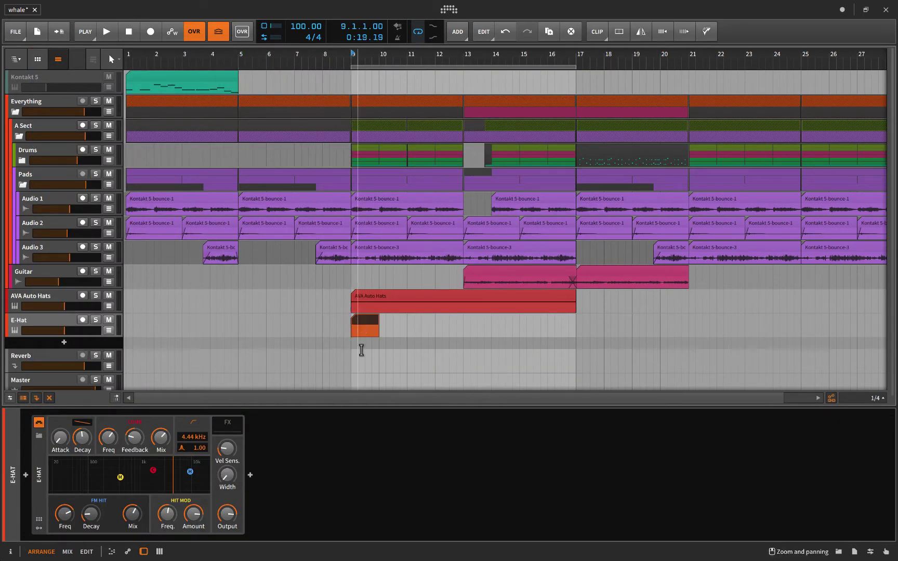
left_click(361, 323)
key("Delete")
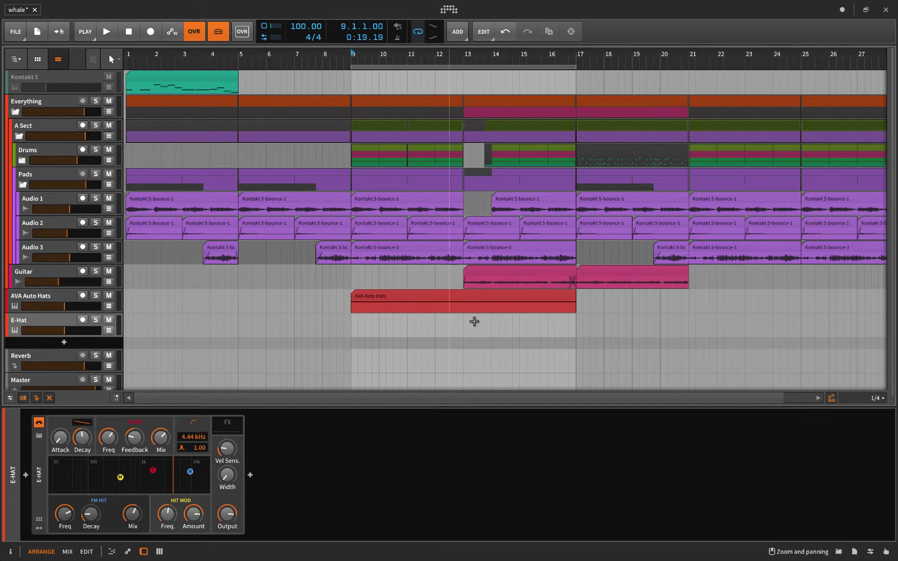
Copy the AVA Auto Hats clip onto the E-Hat track at bar 9 and audition that track soloed
left_click(411, 300)
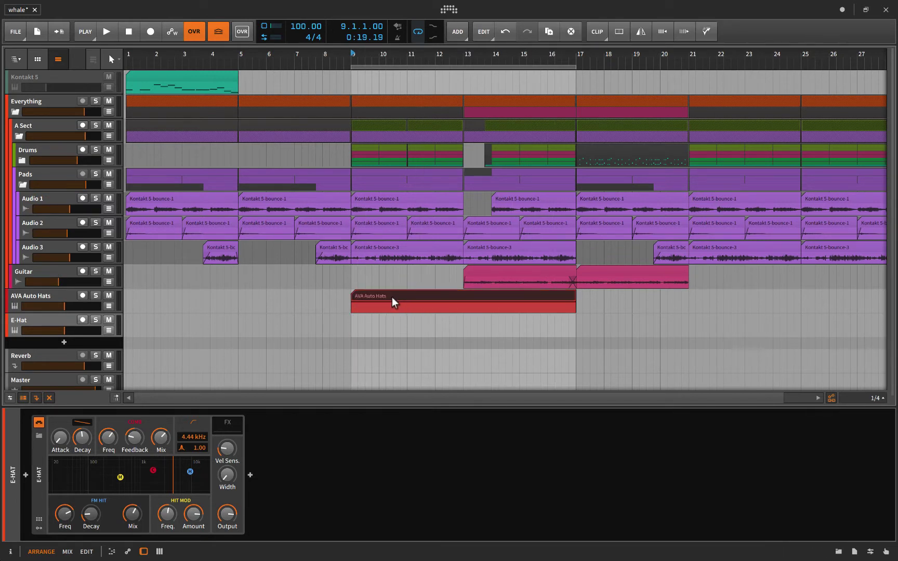
left_click_drag(393, 298, 395, 330)
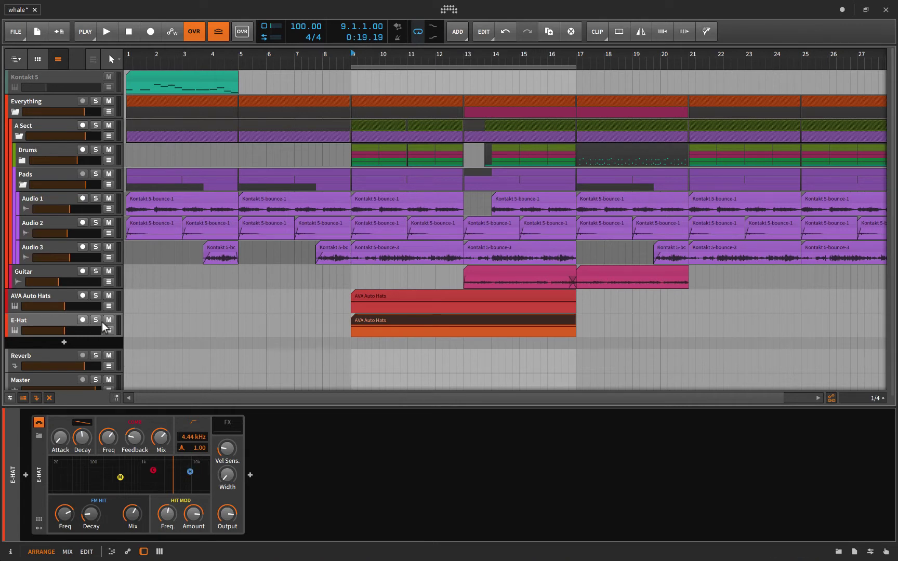
left_click(351, 351)
key("space")
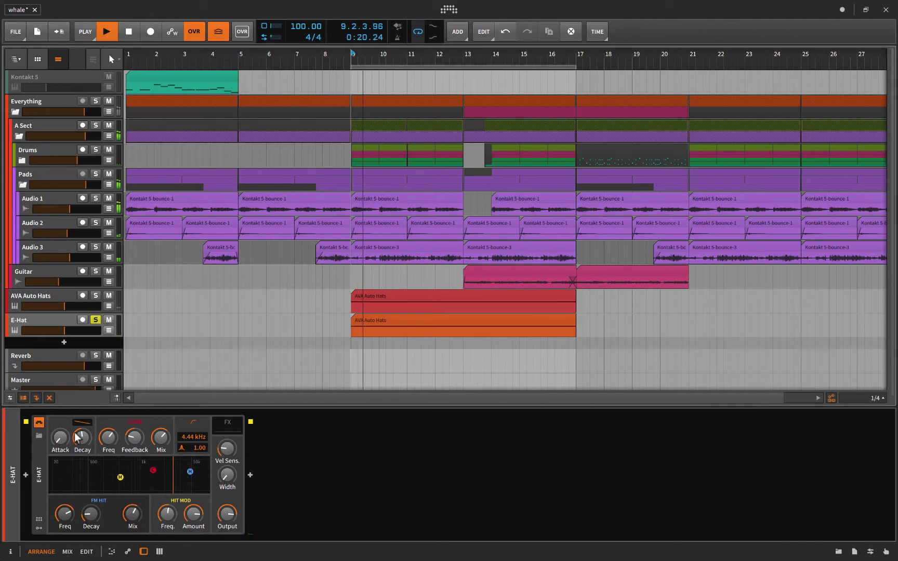
key("space")
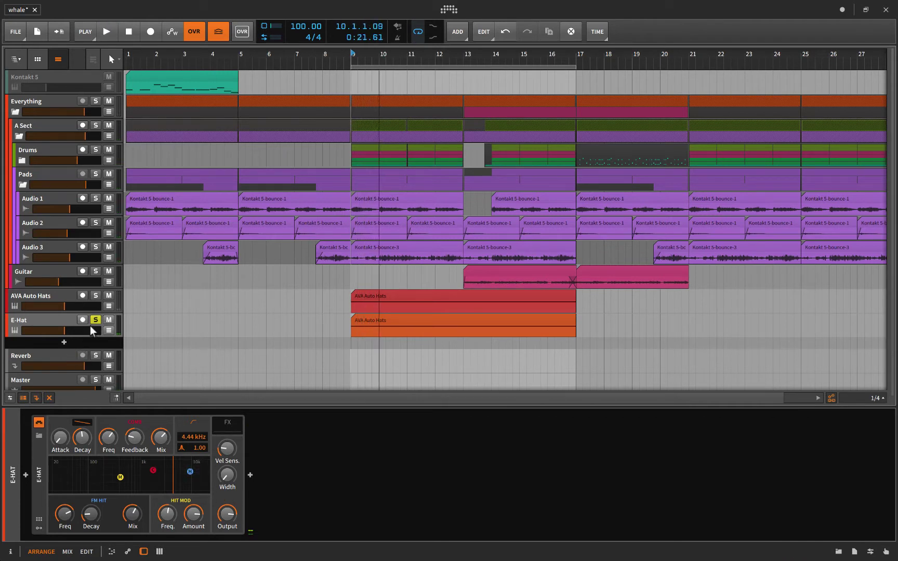
left_click(95, 321)
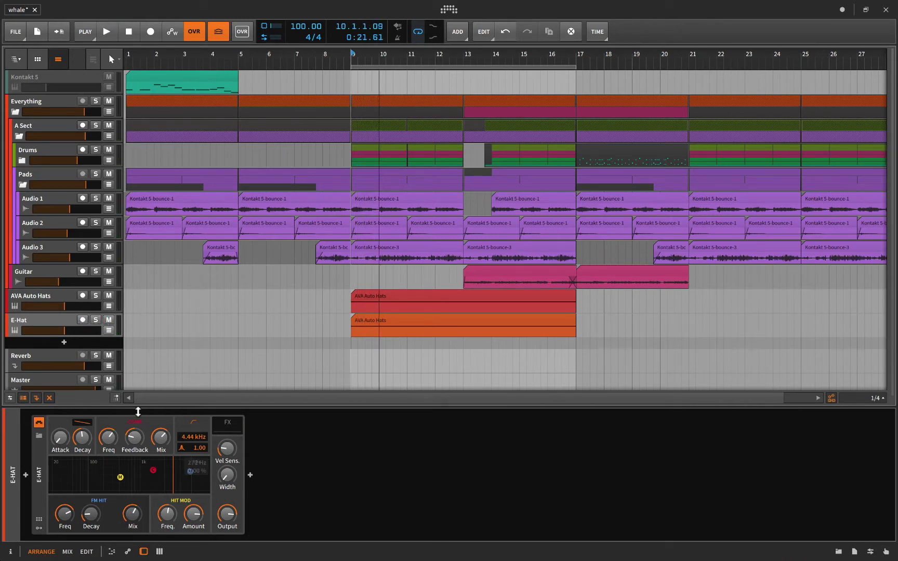
Insert a Multi-Note device followed by an Arpeggiator ahead of the E-Hat instrument on the E-Hat track
left_click(25, 475)
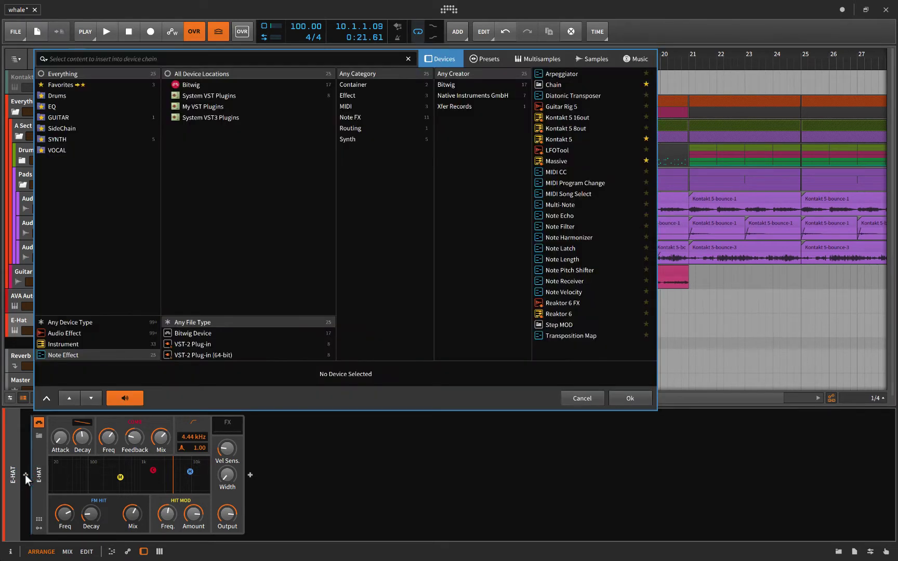
left_click(557, 205)
left_click(624, 398)
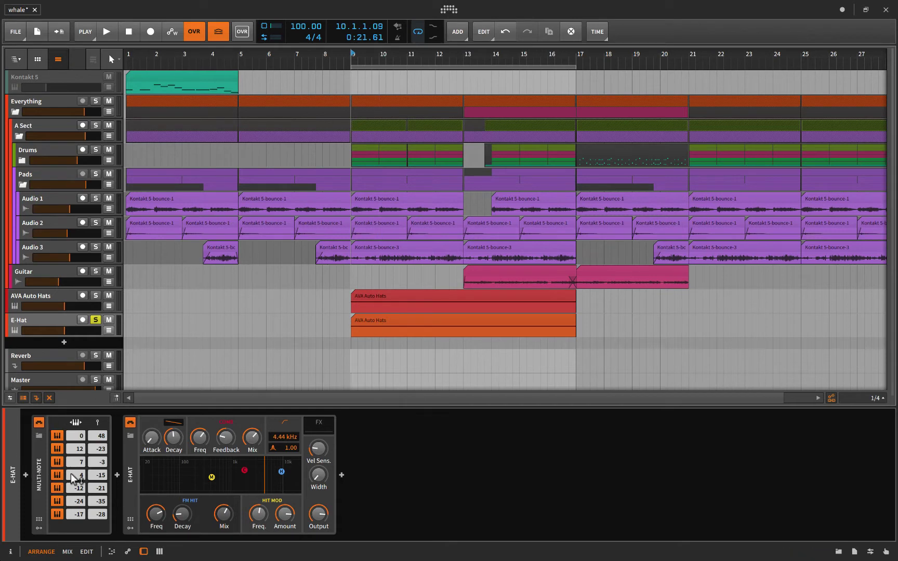
left_click(116, 474)
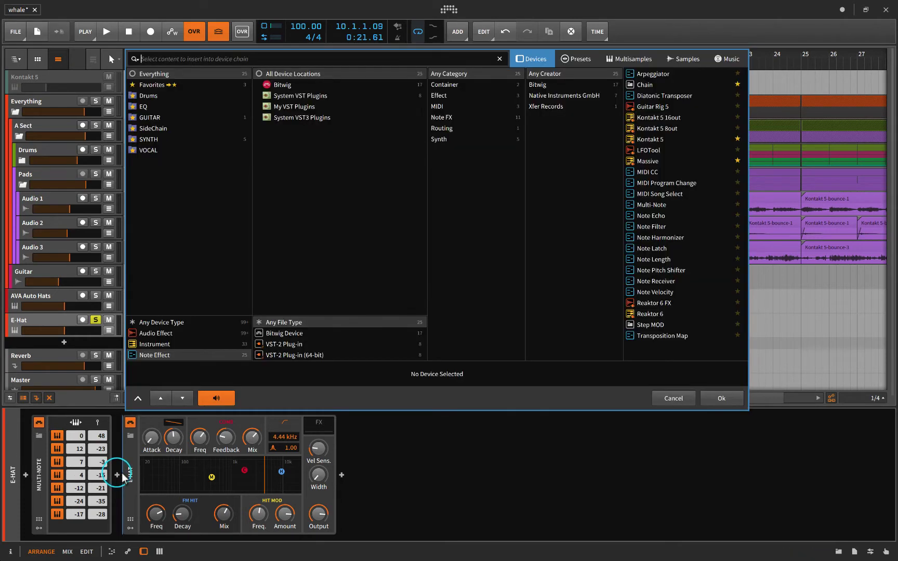
left_click(653, 73)
left_click(712, 396)
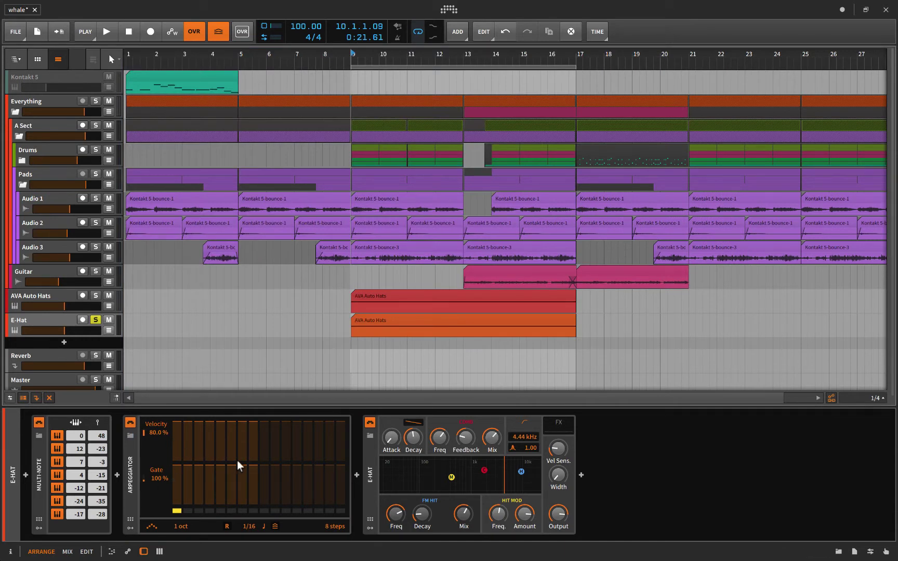
Play back the soloed E-Hat track to audition the Arpeggiator pattern at its 1/16 rate
key("space")
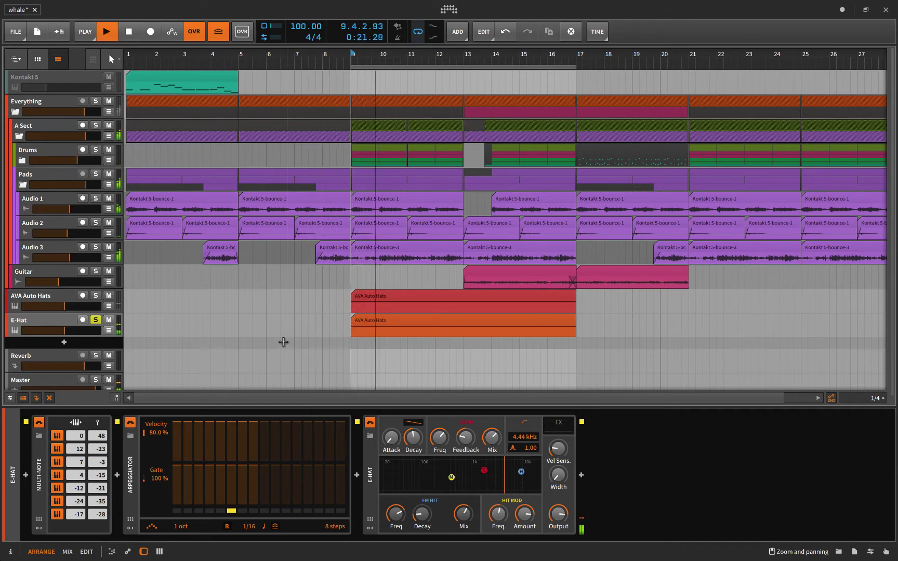
key("space")
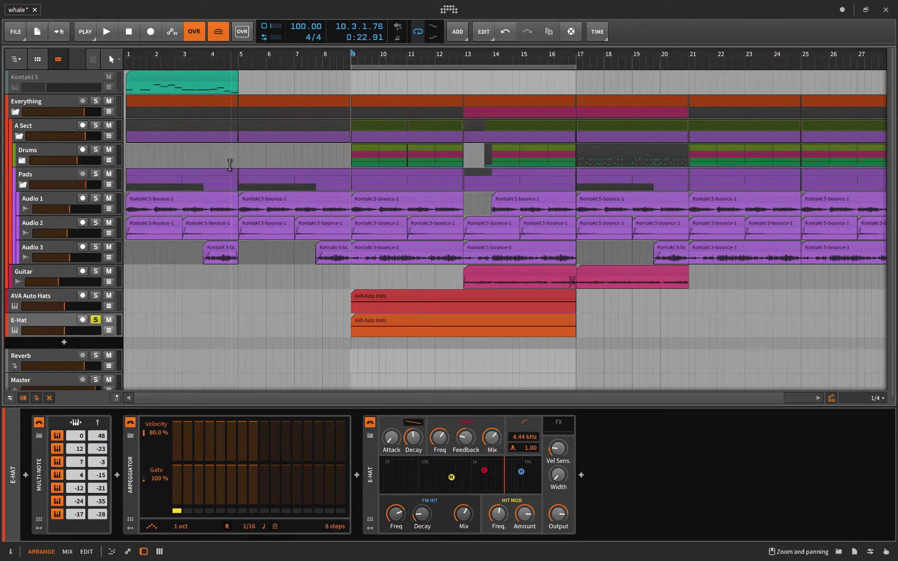
left_click(274, 528)
key("space")
mouse_move(244, 527)
left_mouse_down()
mouse_move(245, 535)
mouse_move(246, 527)
left_mouse_up()
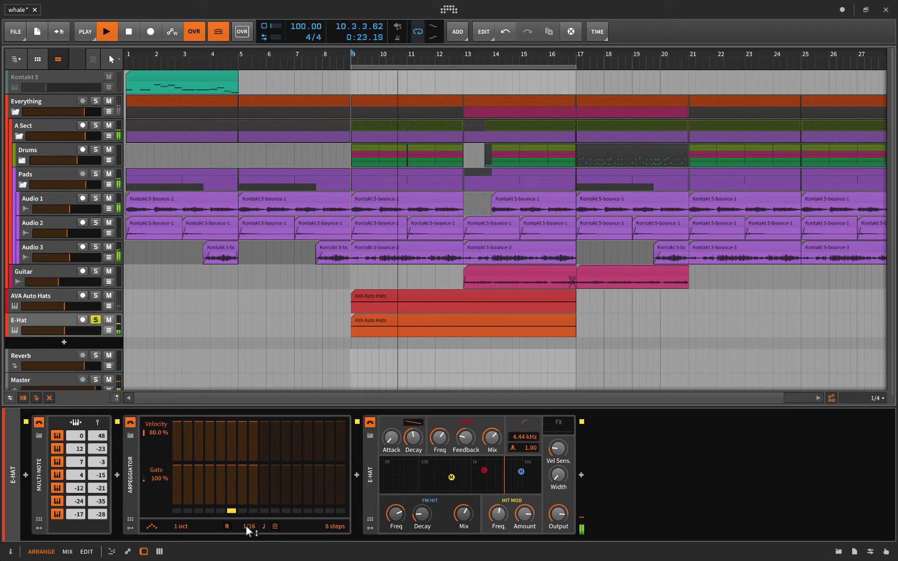
key("space")
left_click(262, 526)
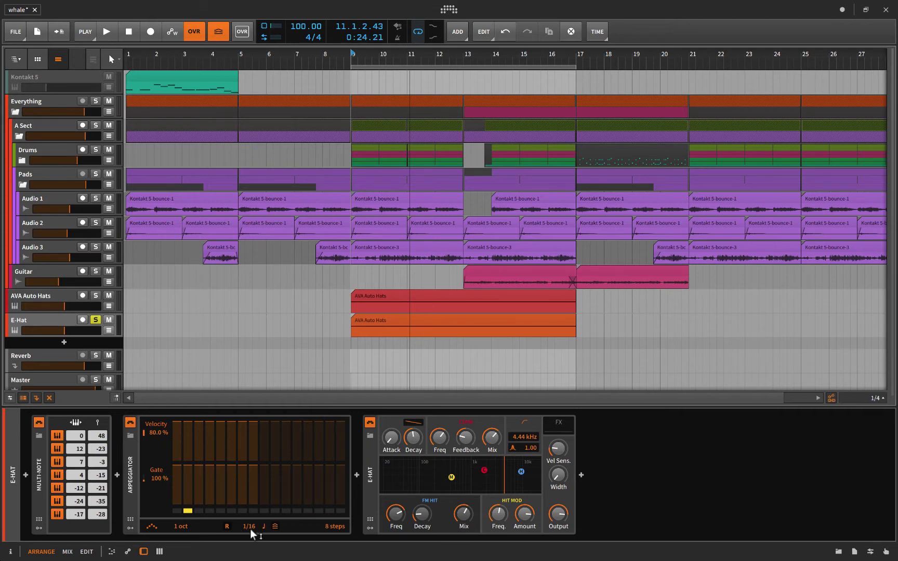
Add two Buttons modulators to the Arpeggiator
left_click(129, 528)
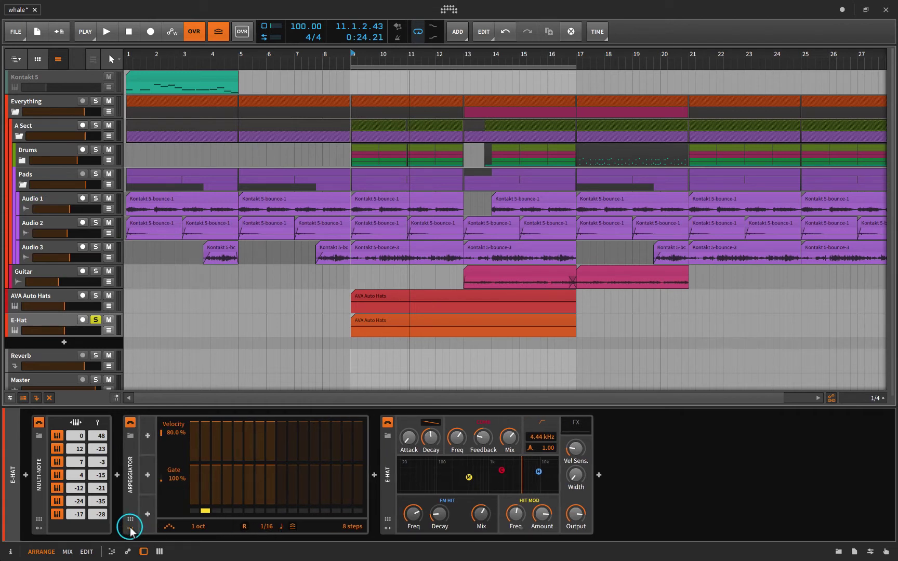
left_click(148, 436)
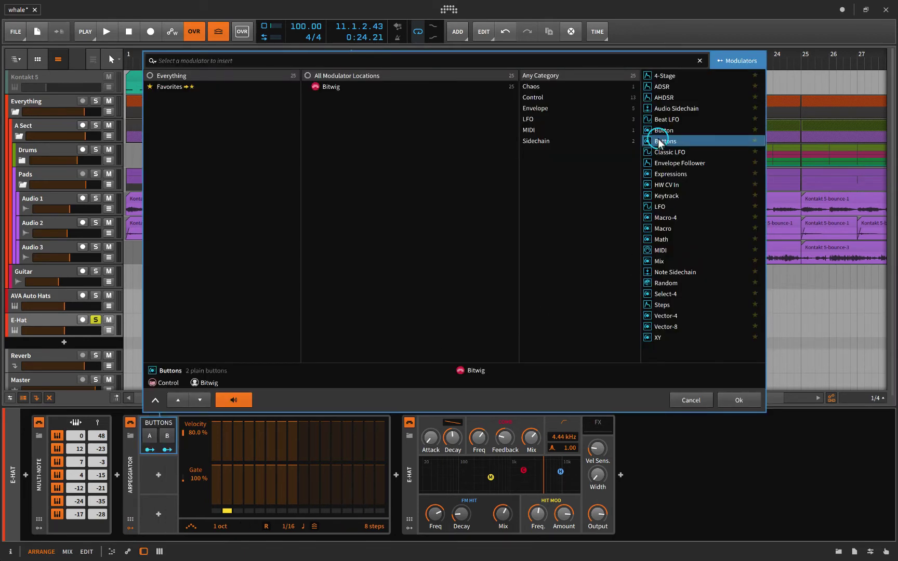
left_click(159, 476)
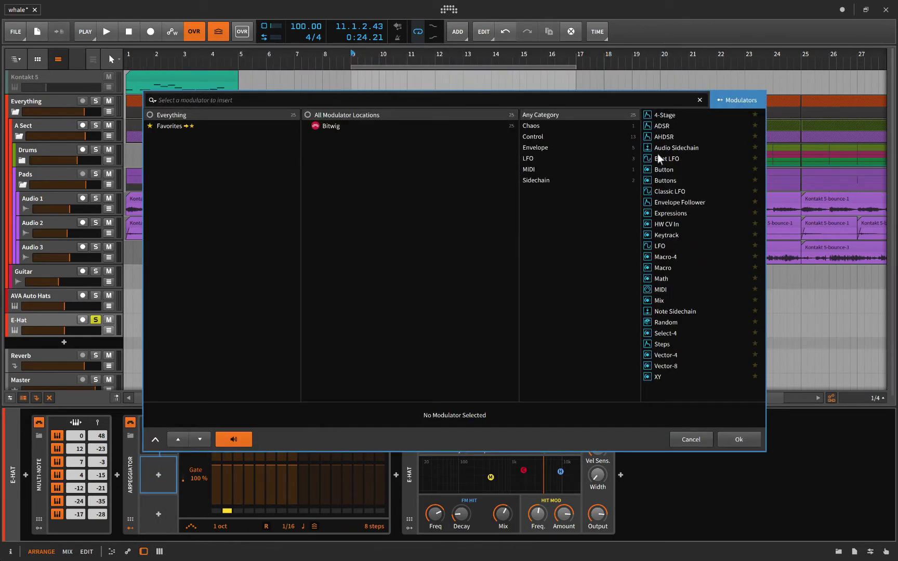
left_click(660, 180)
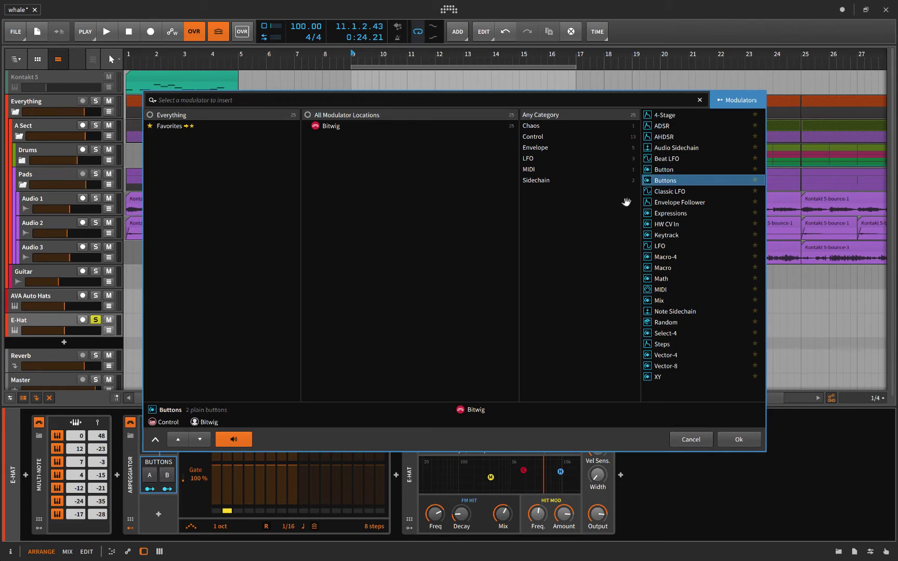
left_click(737, 440)
Set the Arpeggiator's rate to 1/8
left_click(149, 450)
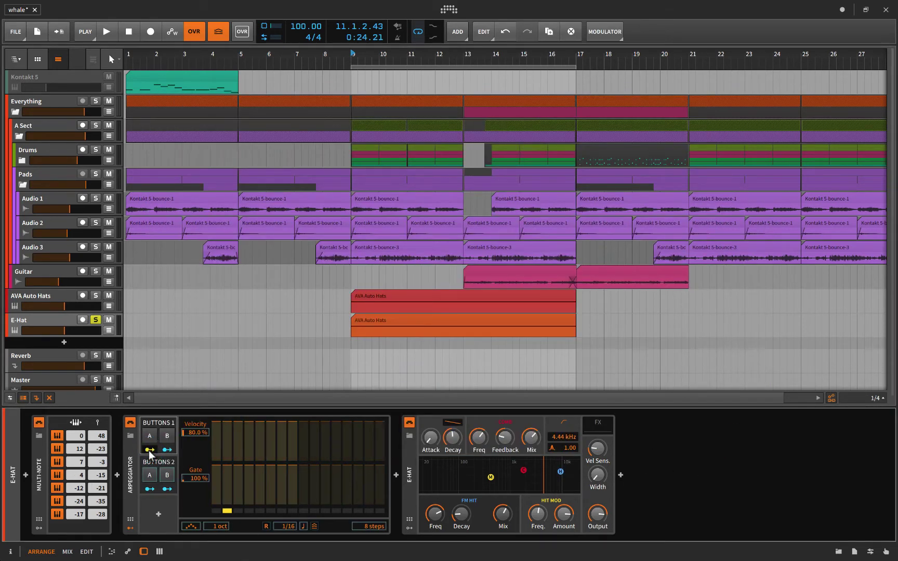
left_click(149, 450)
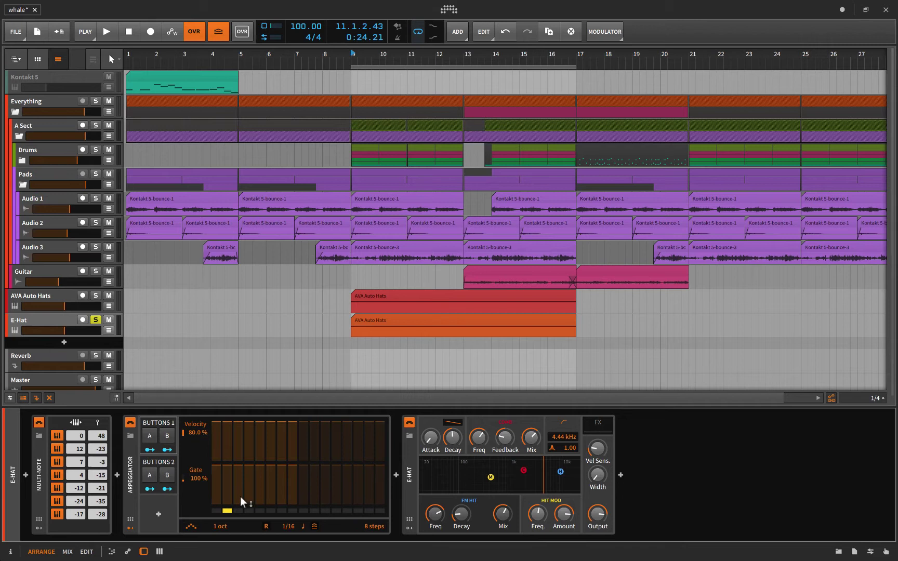
left_click_drag(288, 527, 289, 518)
Map buttons A and B of both Buttons modulators to the Arpeggiator's Rate
left_click(148, 450)
left_click_drag(284, 527, 285, 517)
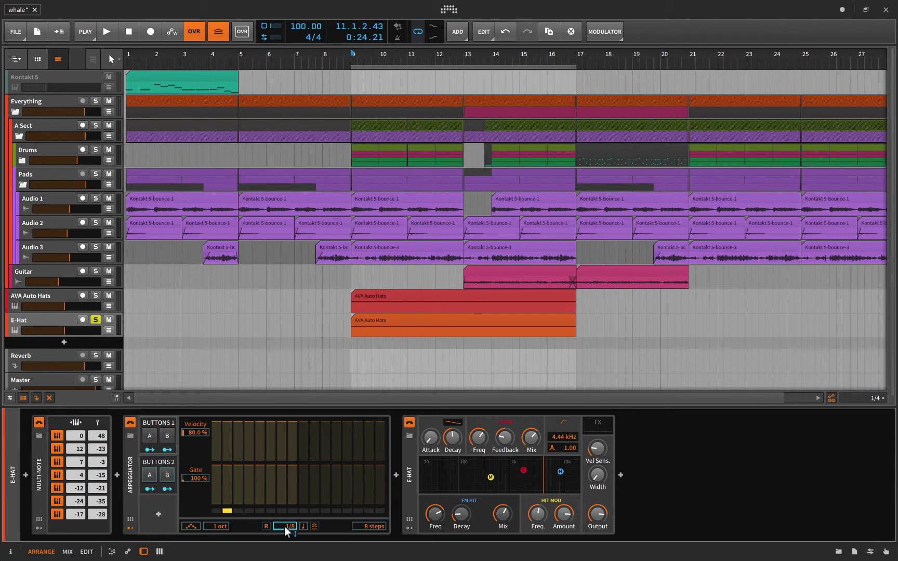
left_click(149, 450)
left_click(168, 450)
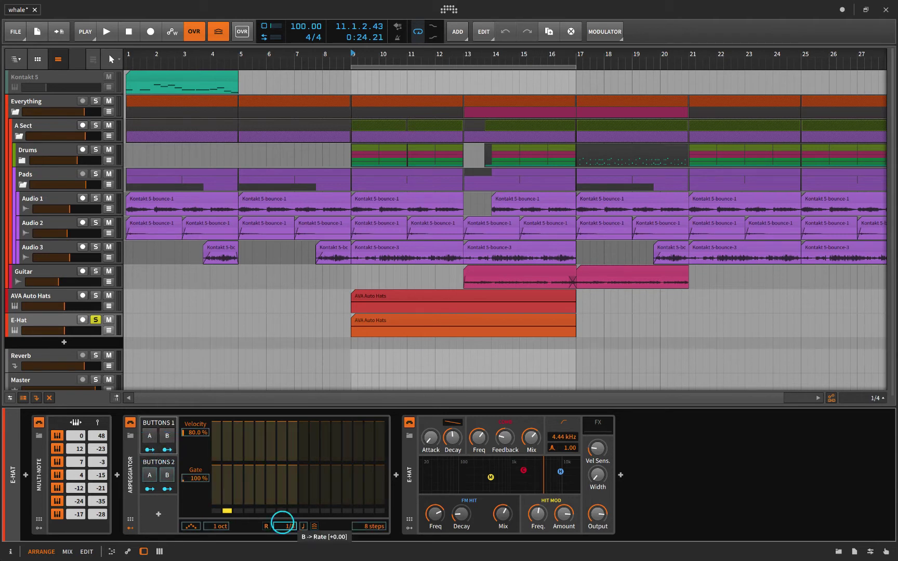
left_click_drag(284, 526, 284, 528)
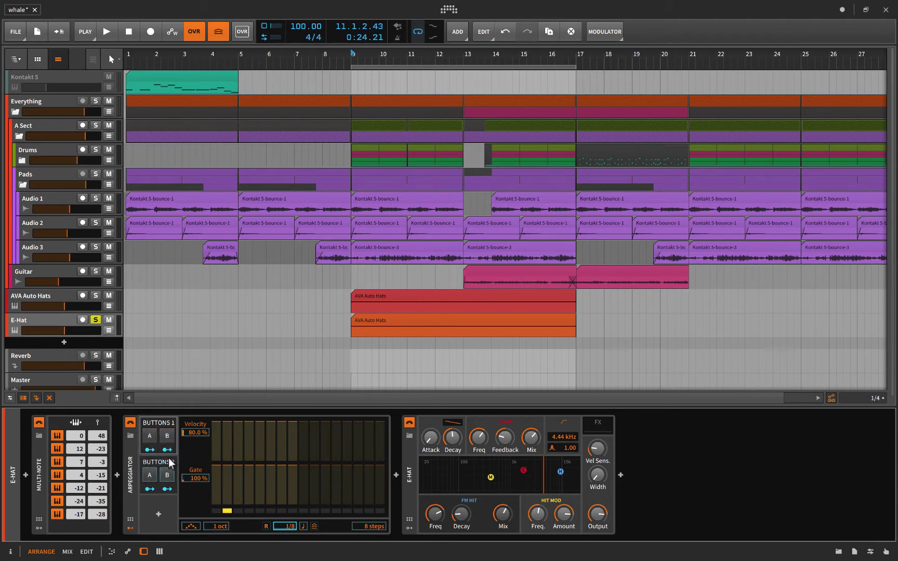
left_click(150, 489)
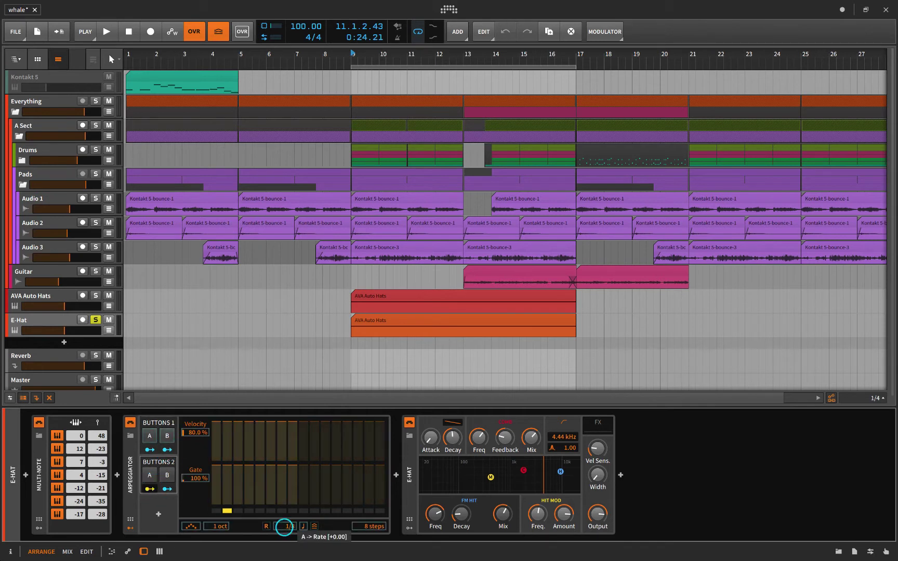
left_click_drag(284, 526, 284, 525)
left_click(167, 490)
left_click(167, 489)
Switch the A and B buttons of Buttons 1 on and off, auditioning their effect on the rate during playback
left_click(149, 436)
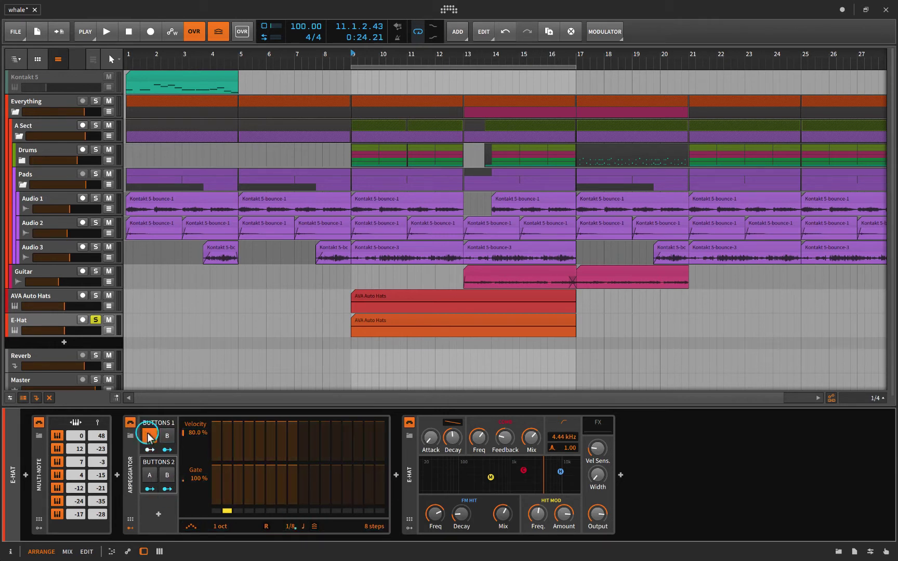
left_click(167, 435)
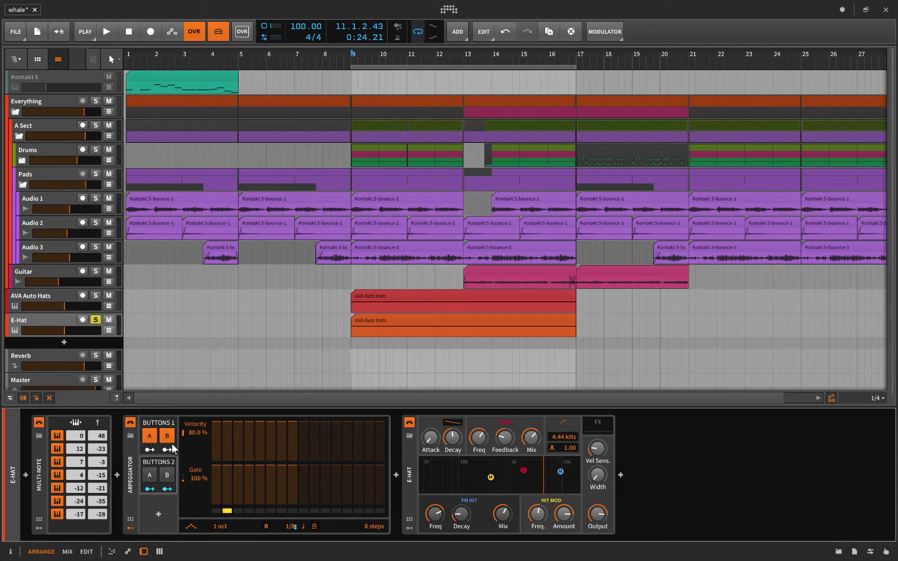
left_click(167, 437)
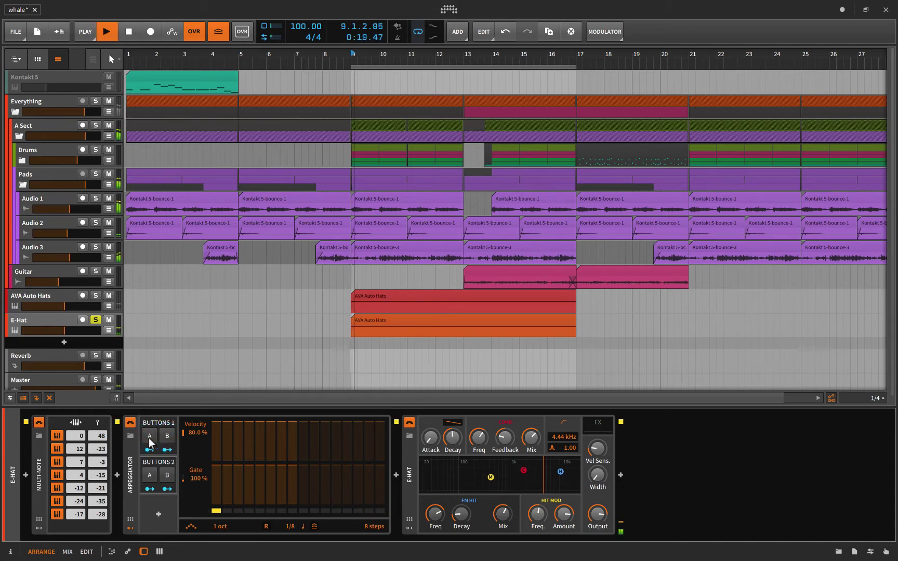
key("space")
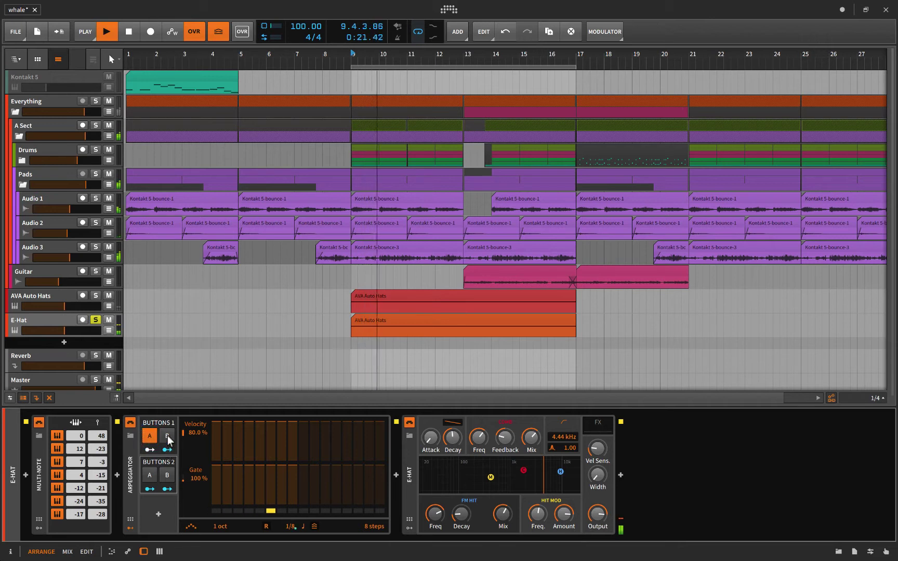
left_click(167, 437)
left_click(167, 437)
left_click(149, 436)
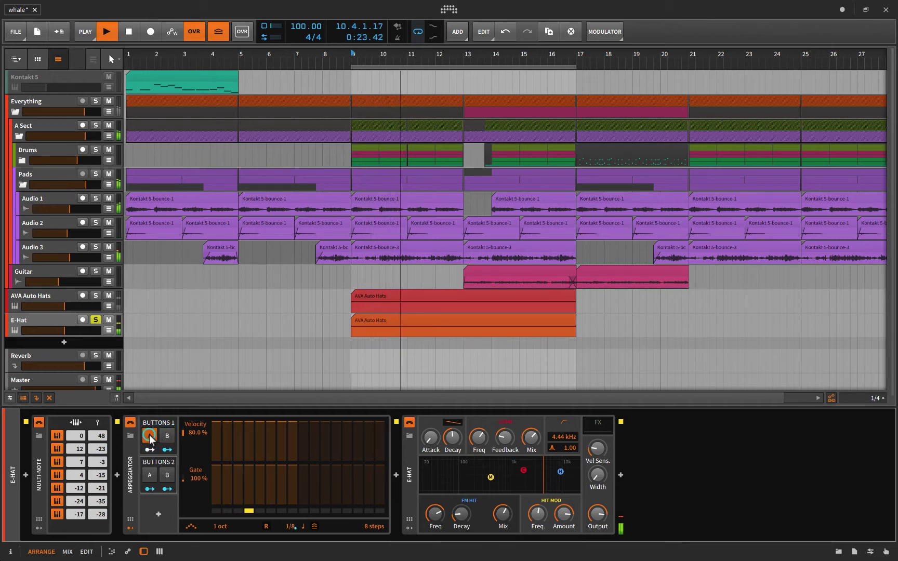
key("space")
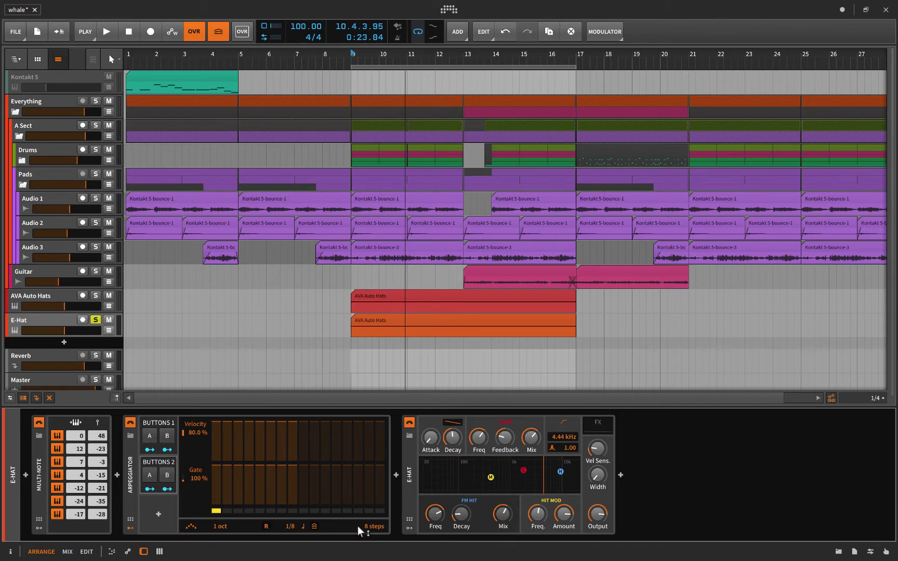
Set the Arpeggiator to 4 steps, and try switching the four buttons of both Buttons modulators on and off in turn
left_click_drag(358, 526, 375, 532)
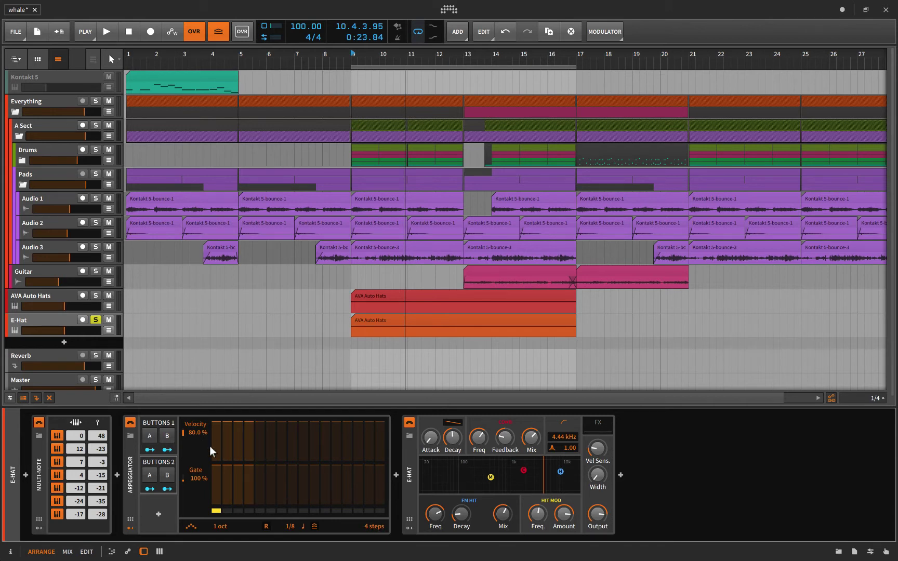
left_click(149, 439)
left_click(165, 440)
left_click(149, 477)
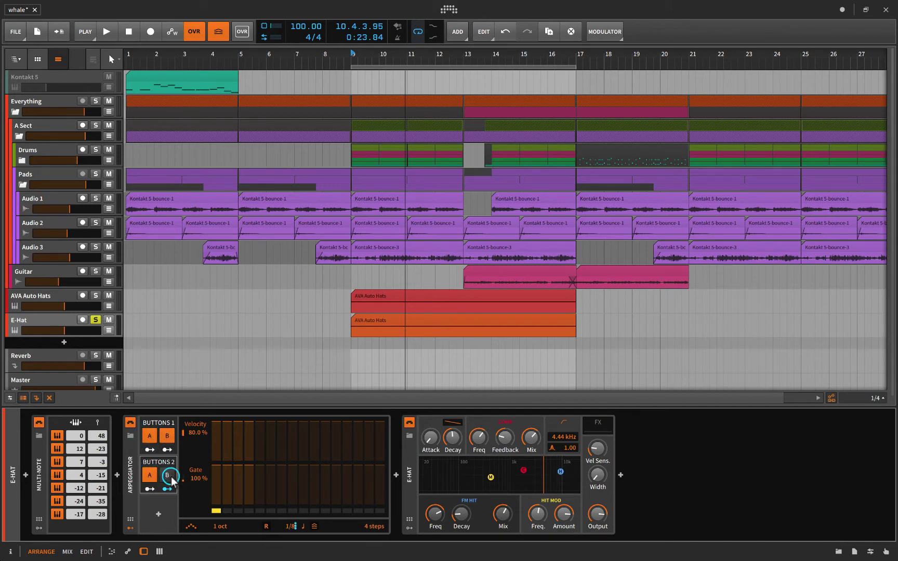
left_click(170, 476)
left_click(168, 476)
left_click(150, 481)
left_click(167, 437)
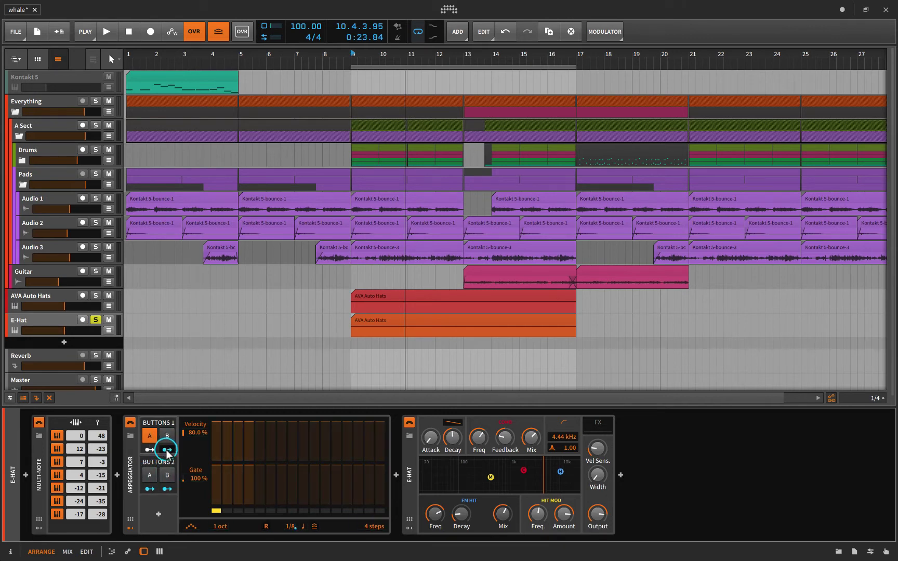
Add a Select-4 modulator to the Arpeggiator and map its first, lowest output to button A of Buttons 1
left_click(158, 514)
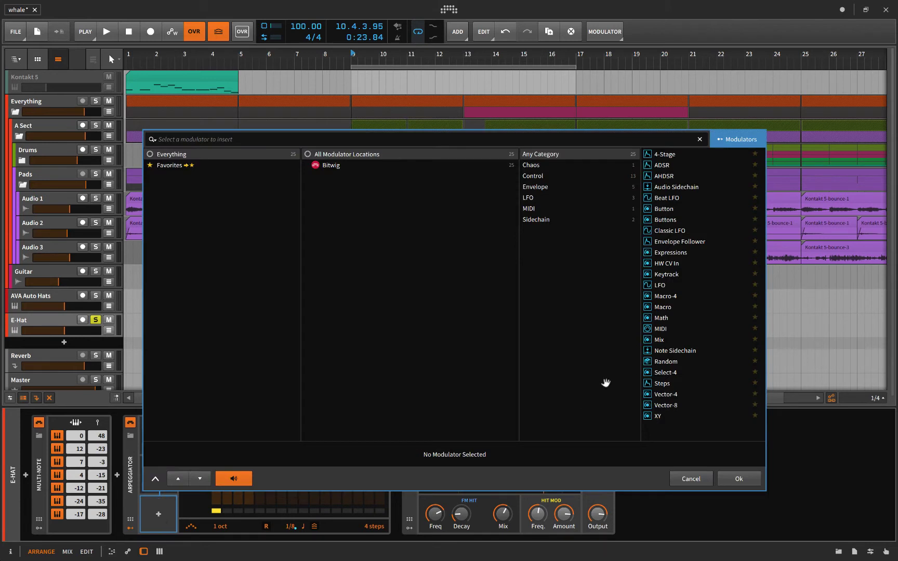
left_click(662, 373)
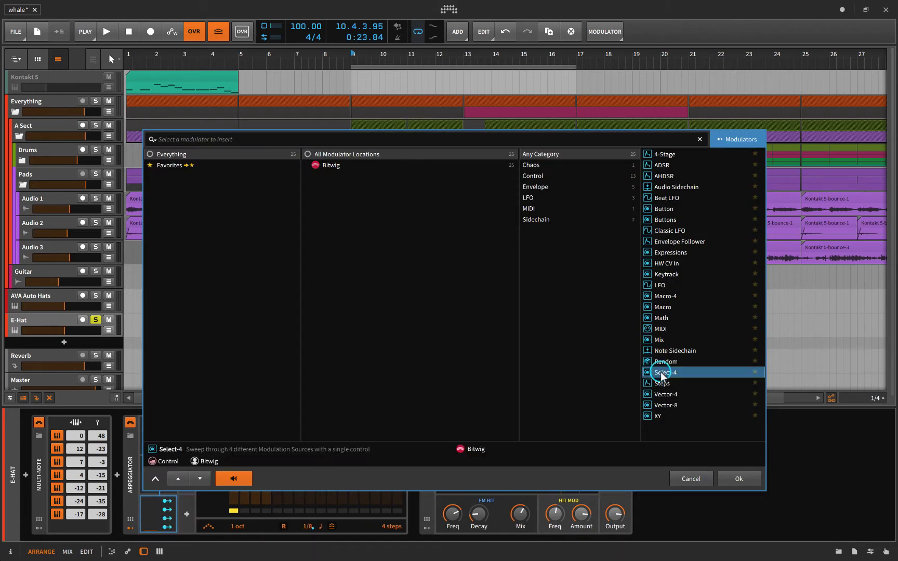
left_click(736, 481)
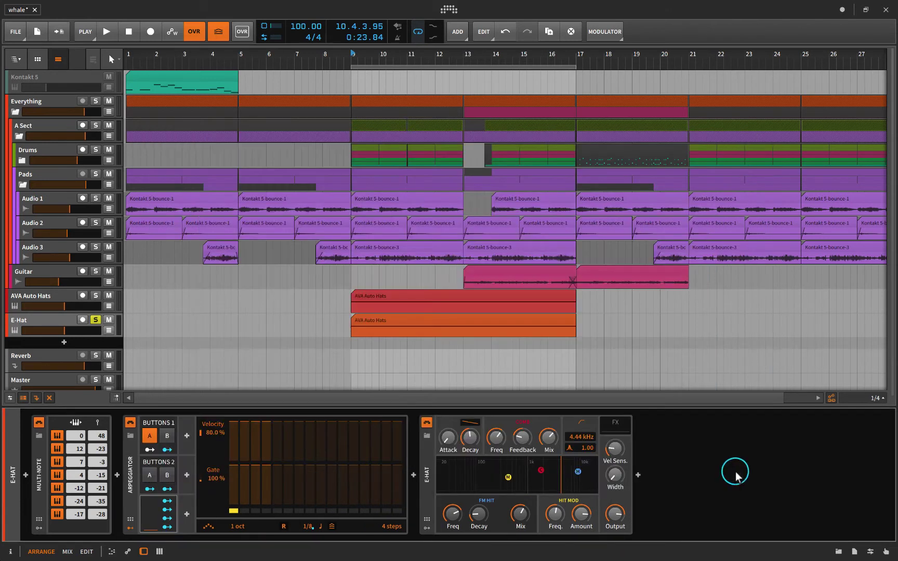
left_click(167, 529)
left_click(165, 528)
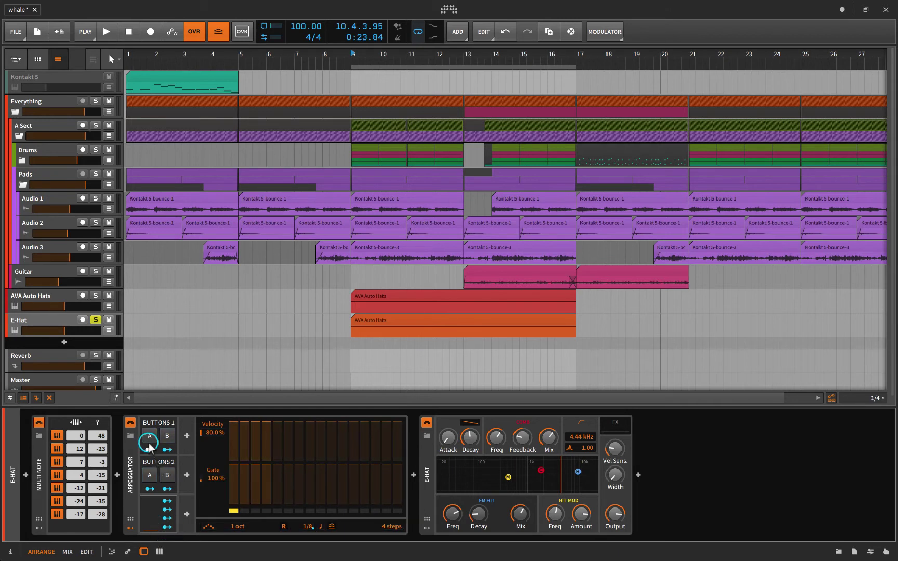
left_click(166, 529)
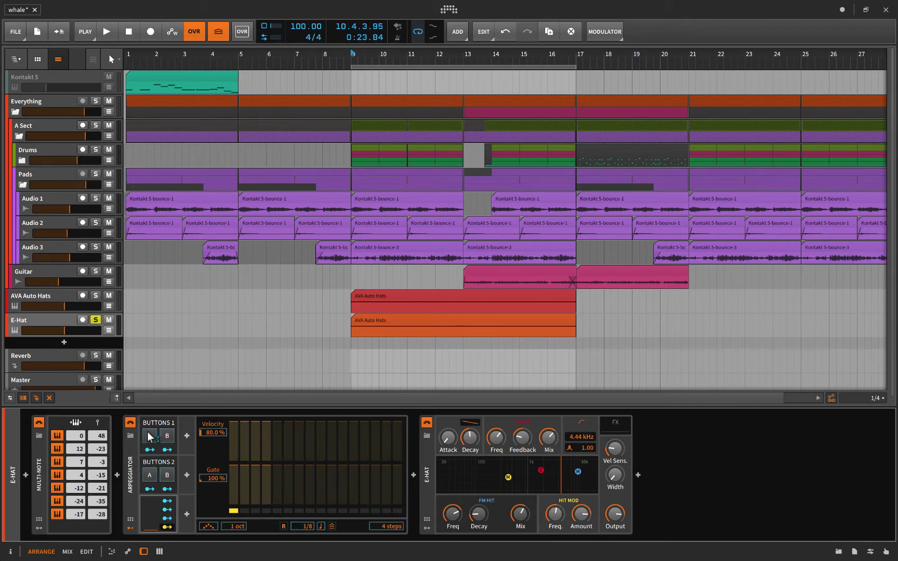
left_click(150, 436)
left_click(167, 527)
Map the second output of Select-4 to buttons A and B of Buttons 1
left_click(151, 441)
left_click(166, 438)
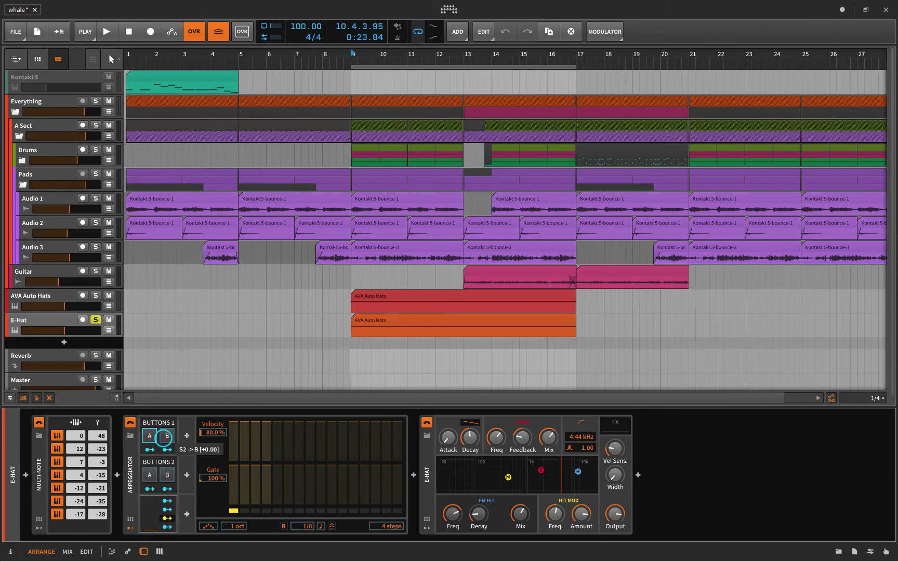
left_click(167, 519)
Map the third output of Select-4 to buttons A and B of Buttons 1 and button A of Buttons 2
left_click(166, 510)
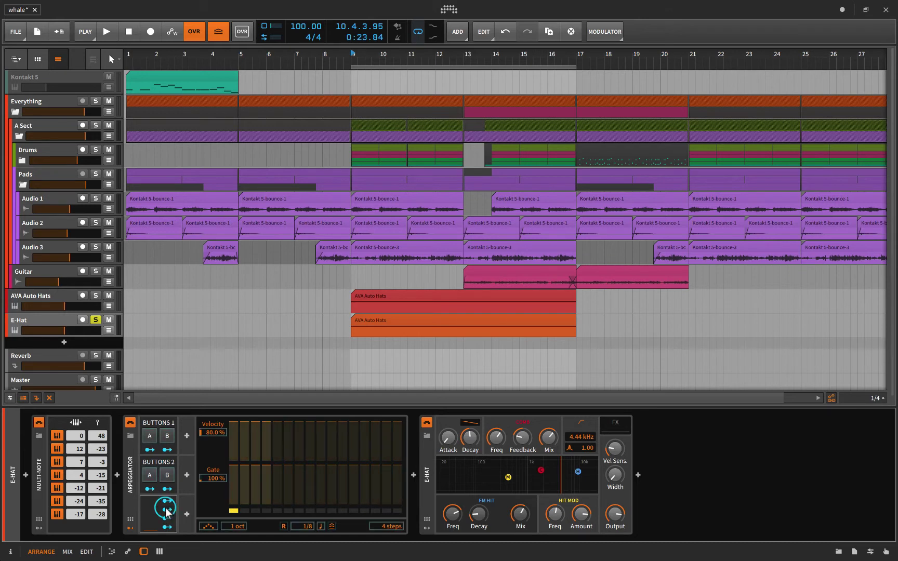
left_click(149, 435)
left_click(165, 436)
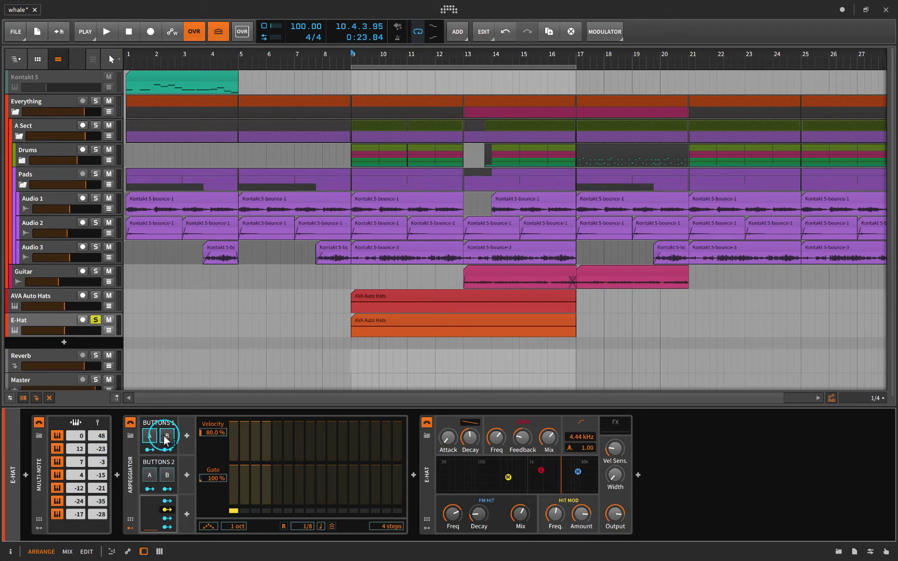
left_click(147, 474)
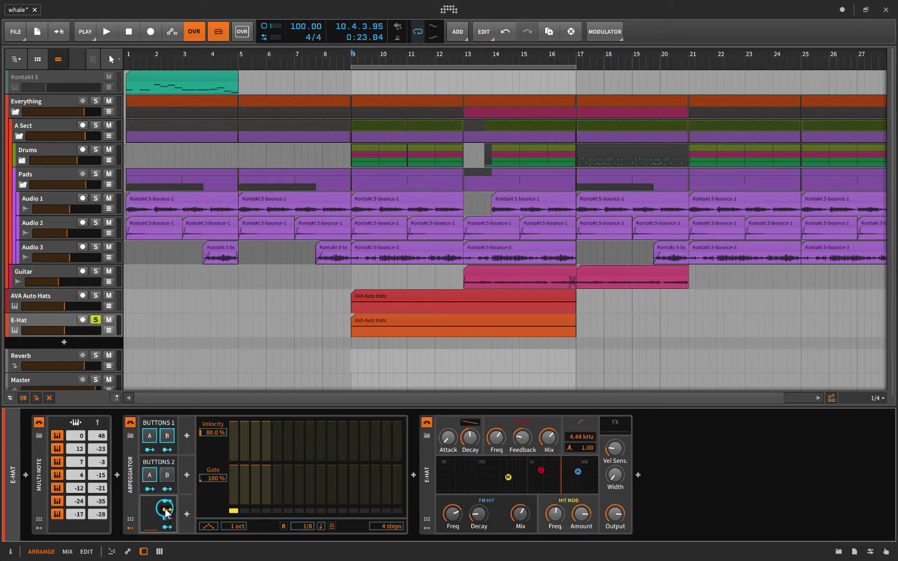
left_click(166, 509)
Map the fourth output (S4) of Select-4 to all four buttons of Buttons 1 and Buttons 2, with Buttons 2's B at +1.00
left_click(167, 499)
left_click(148, 435)
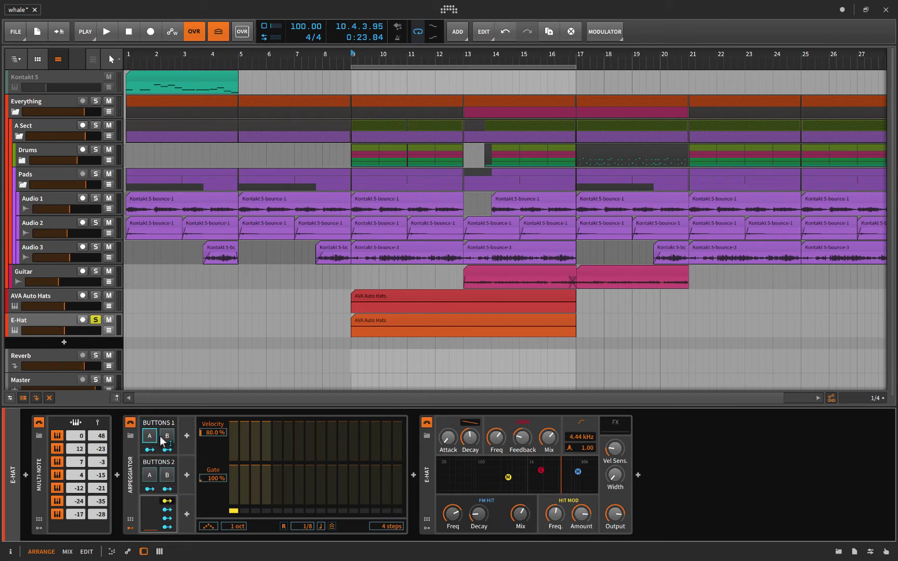
left_click(167, 436)
left_click(150, 475)
left_click(167, 475)
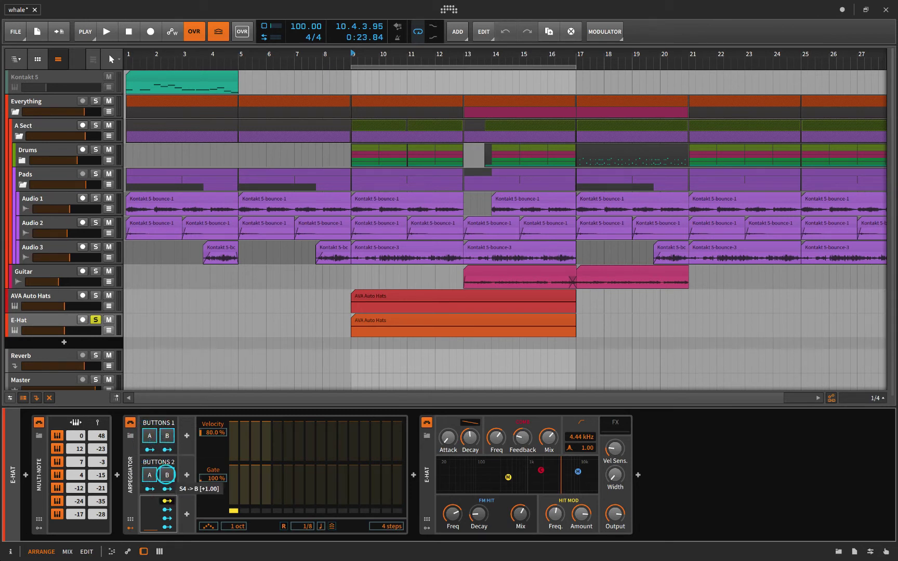
Finish the S4 mapping, toggle the option beside the Arpeggiator's note timing, and play the loop while adjusting Select-4
left_click(165, 502)
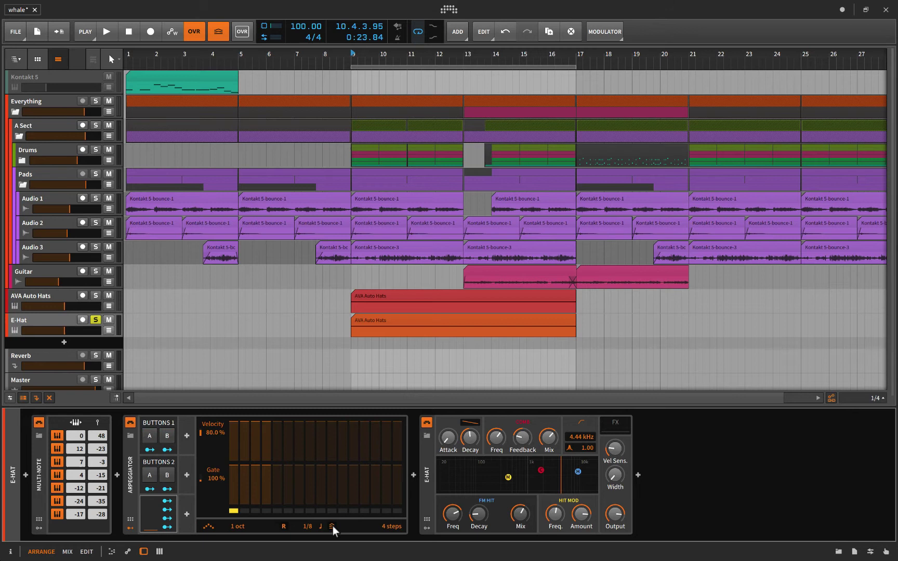
left_click(332, 527)
key("space")
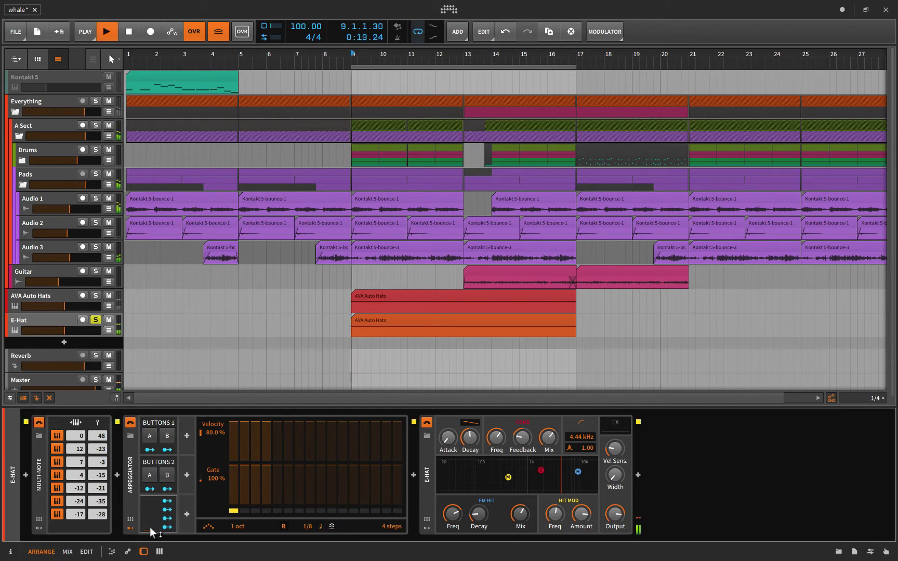
mouse_move(149, 527)
left_mouse_down()
mouse_move(149, 494)
mouse_move(152, 533)
left_mouse_up()
key("space")
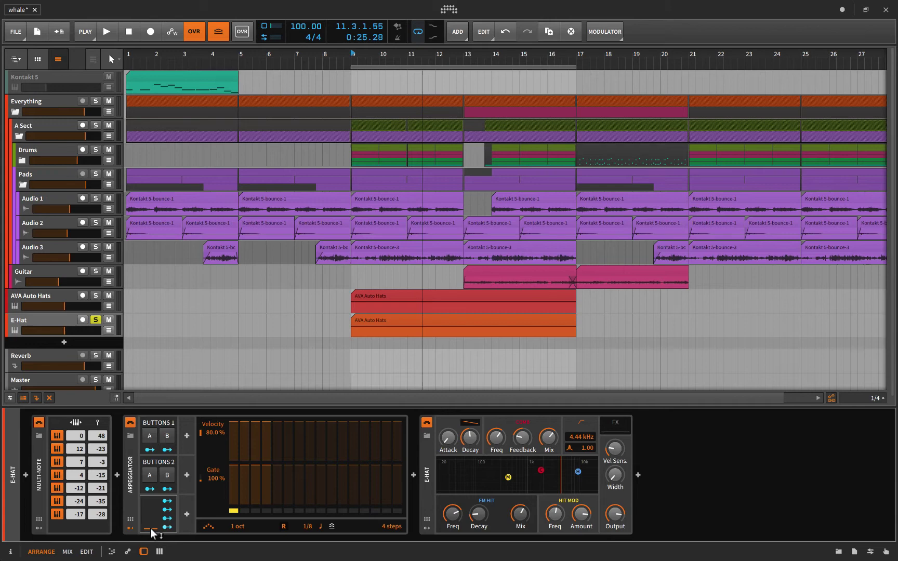
Add a Macro modulator to the Arpeggiator beside Buttons 1 and name it Human
left_click(186, 436)
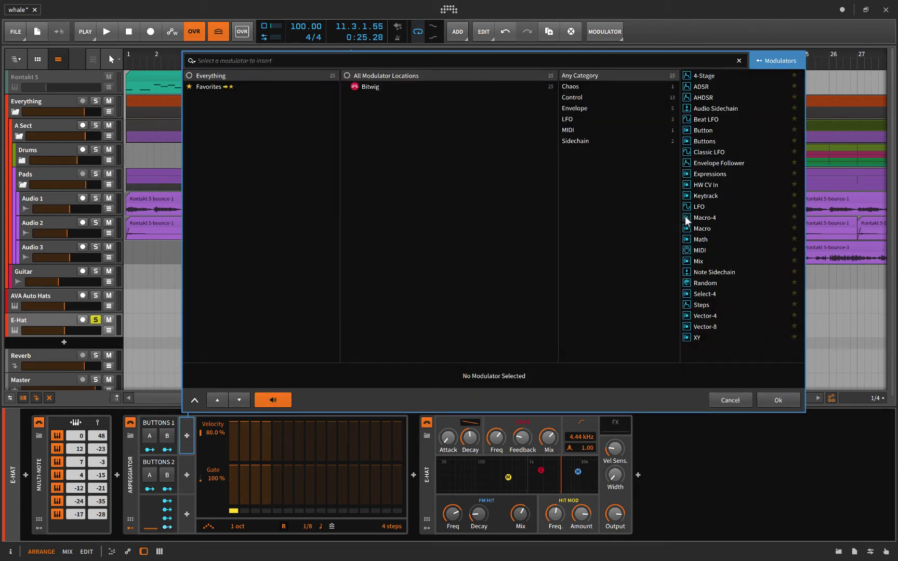
left_click(699, 239)
left_click(774, 400)
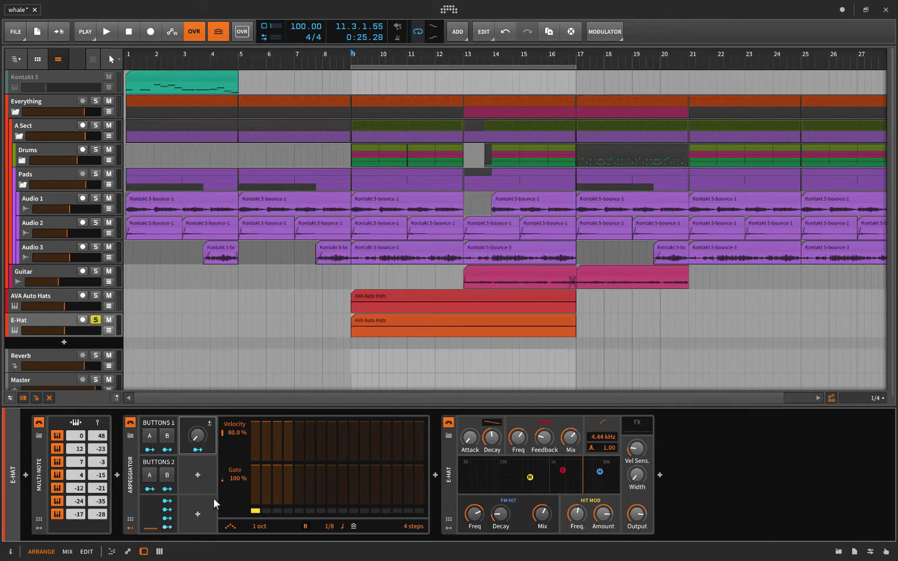
left_click(193, 425)
Map the Human macro with negative amounts to the second, third and fourth velocity steps of the Arpeggiator
left_click(197, 450)
left_click_drag(265, 422, 277, 460)
left_click_drag(288, 421, 288, 446)
left_click(195, 451)
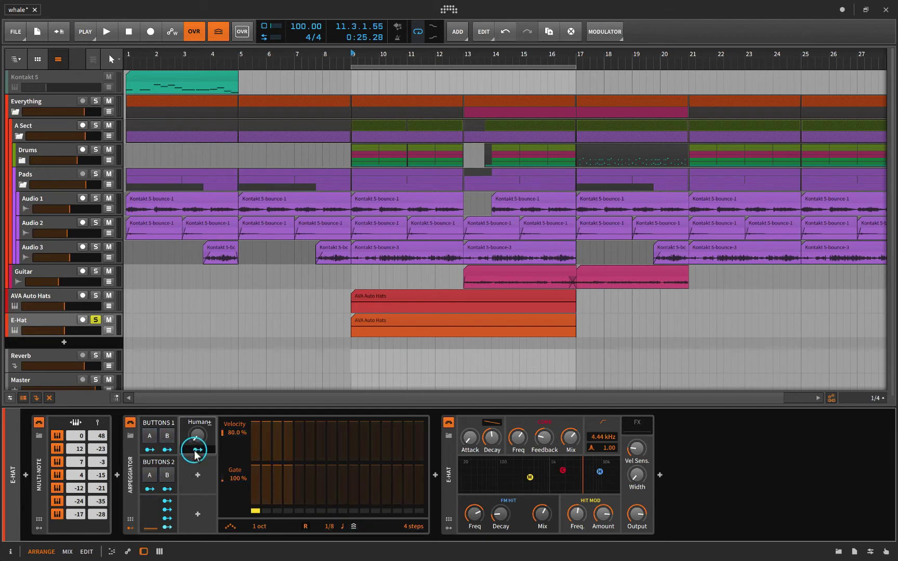
Play the loop while varying the Human macro and Select-4 to audition the velocity modulation, and stop playback
mouse_move(194, 434)
left_mouse_down()
mouse_move(195, 386)
mouse_move(196, 440)
mouse_move(197, 430)
left_mouse_up()
key("space")
left_click_drag(144, 529, 143, 515)
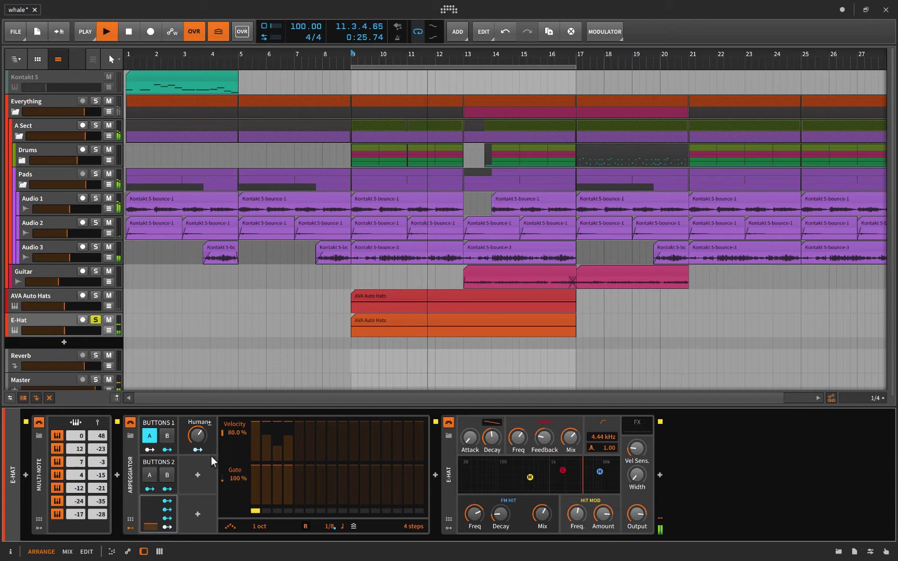
left_click_drag(197, 436, 198, 460)
key("space")
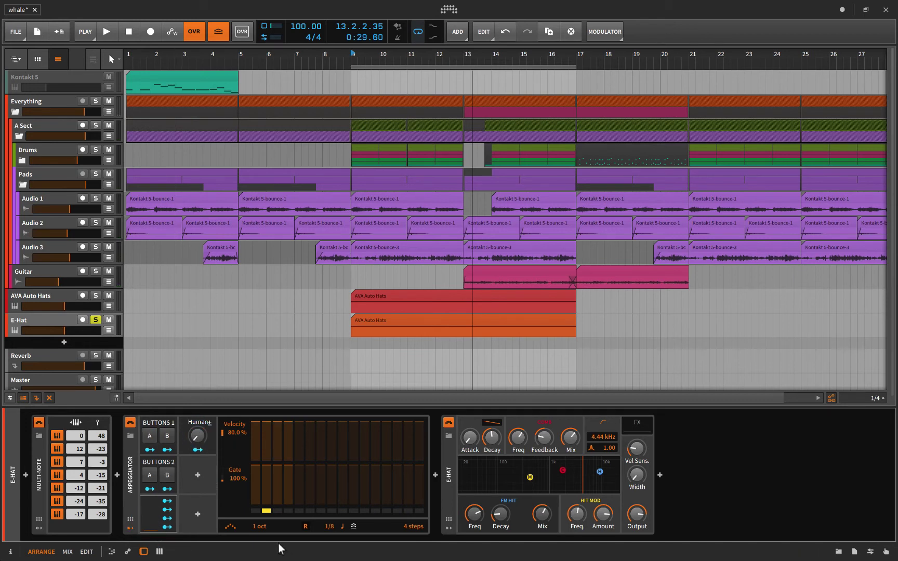
Add a Button modulator beside Buttons 2 and map it to the Arpeggiator's note timing and, negatively, to its step count
left_click(197, 475)
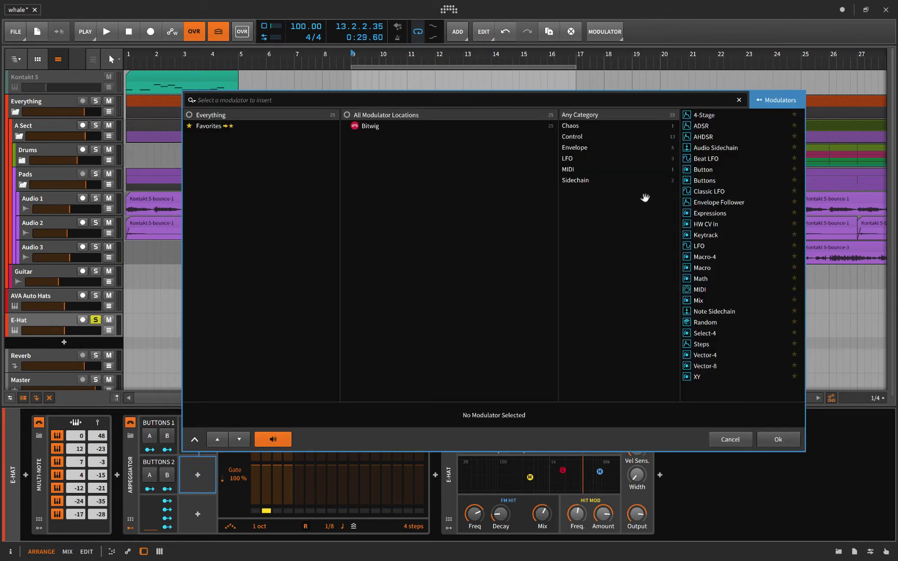
left_click(714, 171)
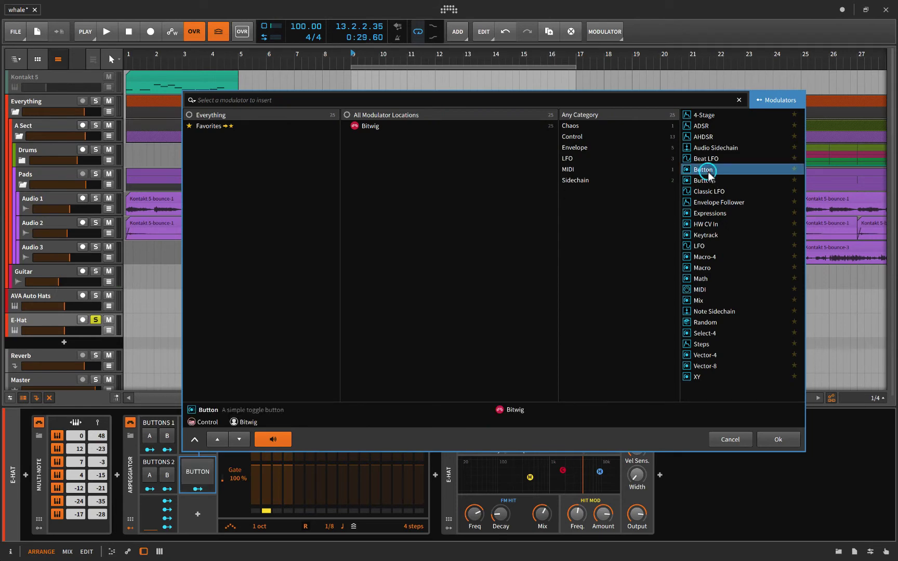
left_click(778, 440)
left_click(198, 489)
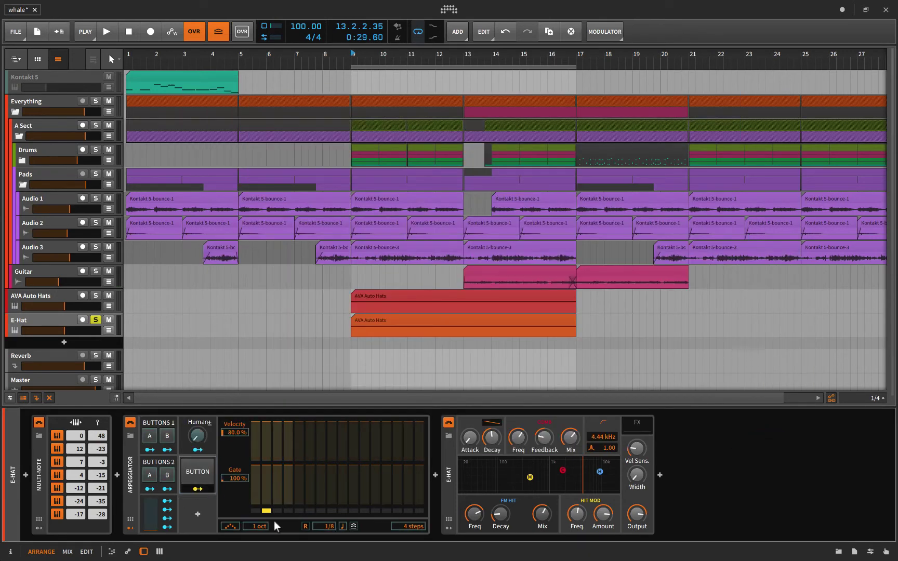
left_click(342, 525)
left_click(197, 489)
left_click_drag(407, 525, 407, 549)
Play the loop while switching the Button modulator on and off to audition its rhythm change, leaving it off
left_click(196, 479)
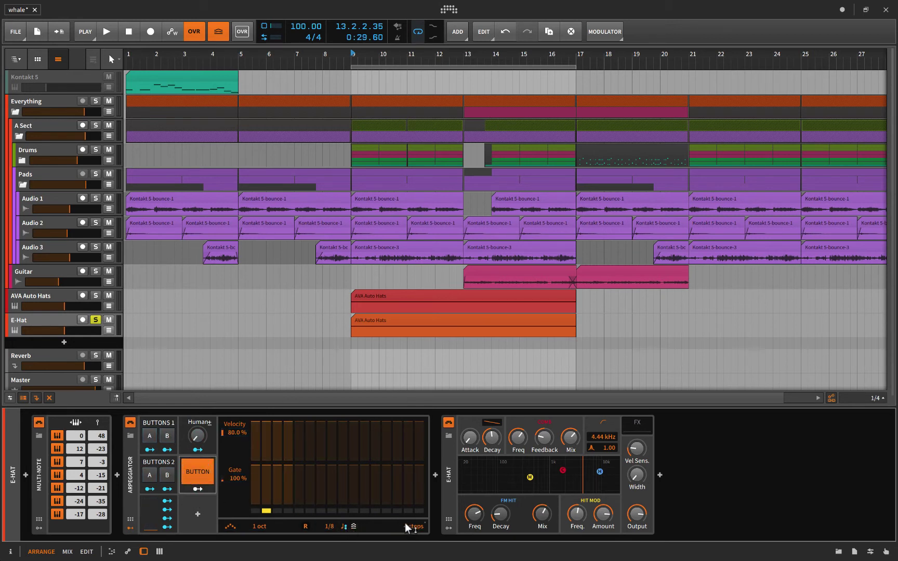
left_click(198, 473)
key("space")
left_click(199, 475)
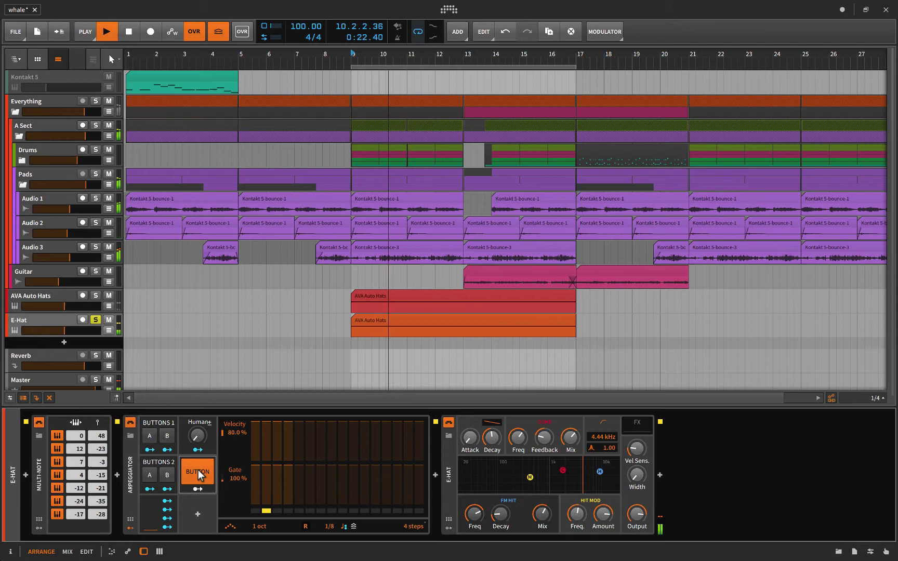
left_click(198, 474)
key("space")
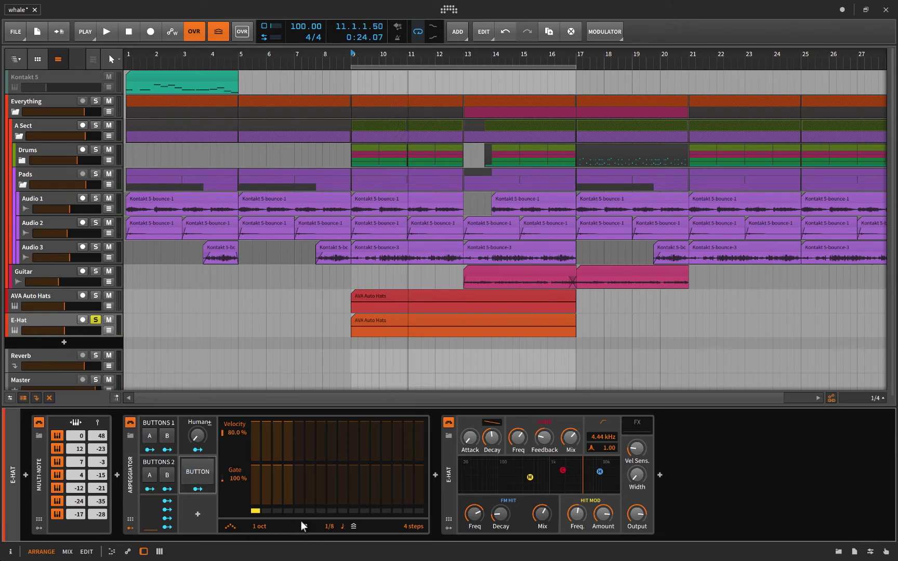
key("space")
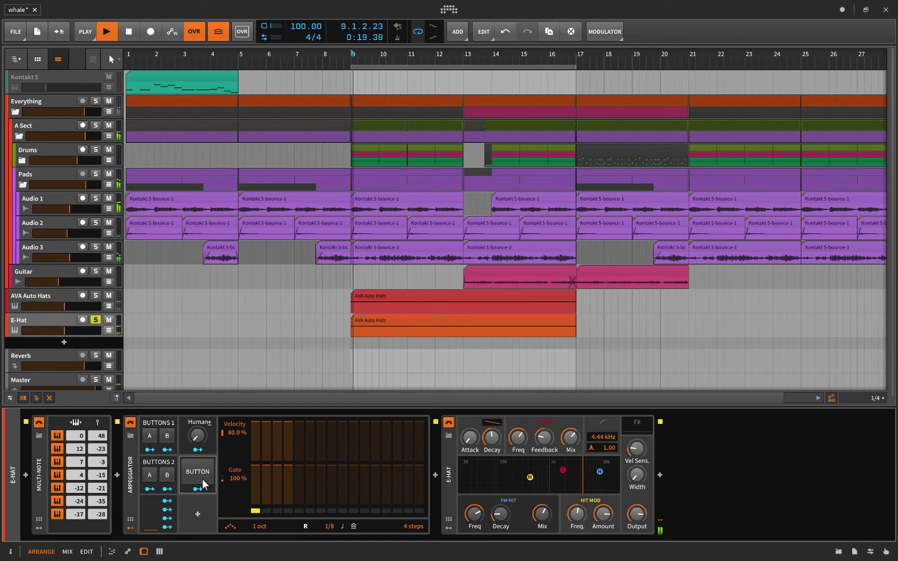
left_click(195, 475)
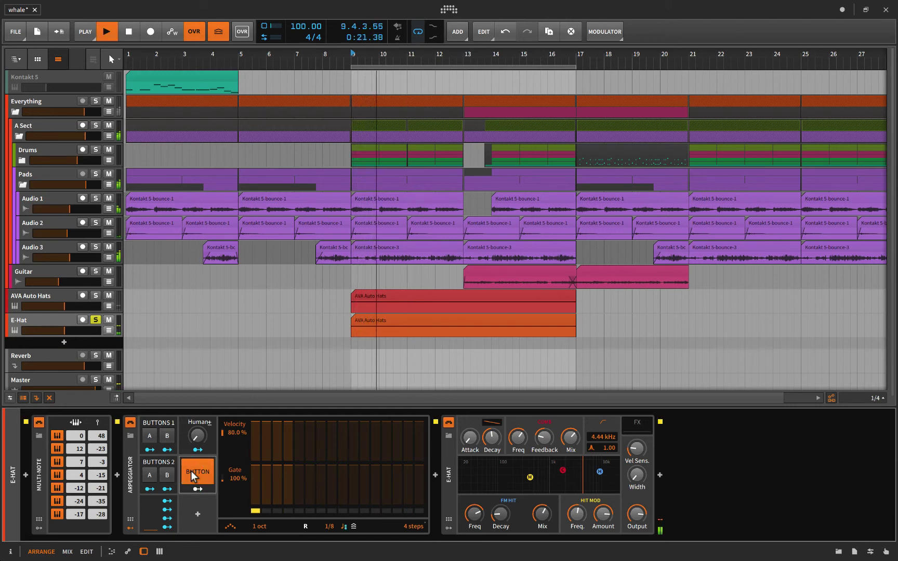
mouse_move(198, 438)
left_mouse_down()
mouse_move(198, 410)
mouse_move(197, 441)
left_mouse_up()
key("space")
left_click(201, 480)
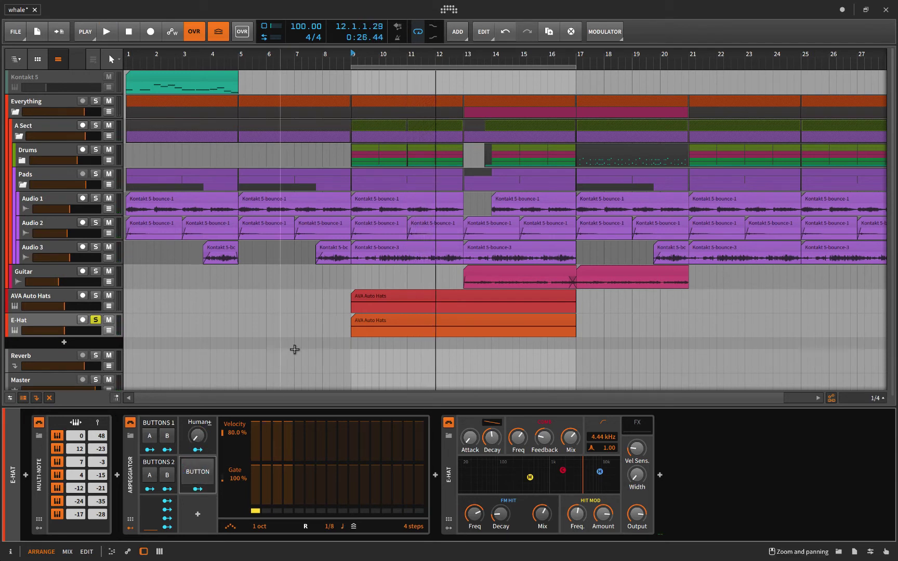
Mute AVA Auto Hats, unsolo E-Hat, and play the full arrangement from 5.2.1
left_click(242, 332)
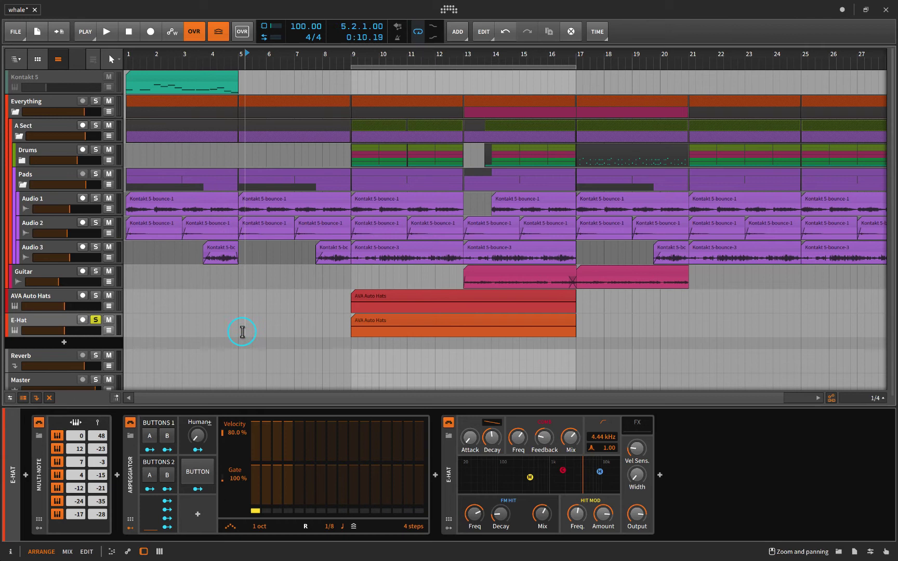
left_click(94, 320)
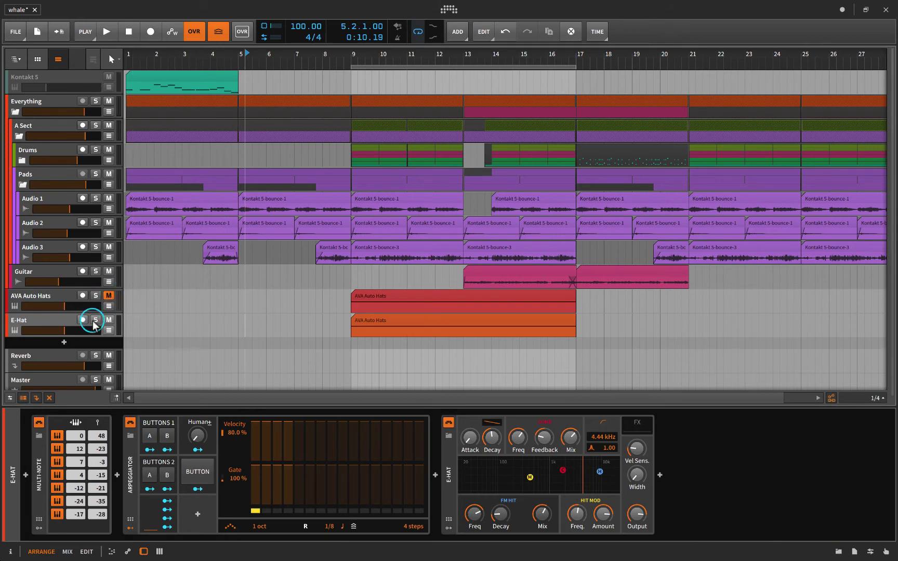
key("space")
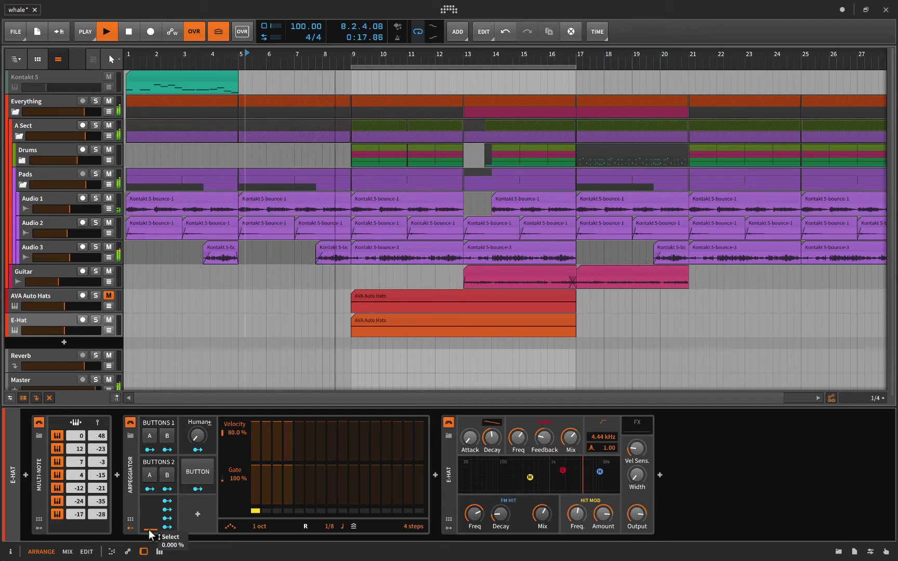
Raise the Select-4 fader into its first range and turn up the Human macro during playback
left_click_drag(149, 531, 151, 514)
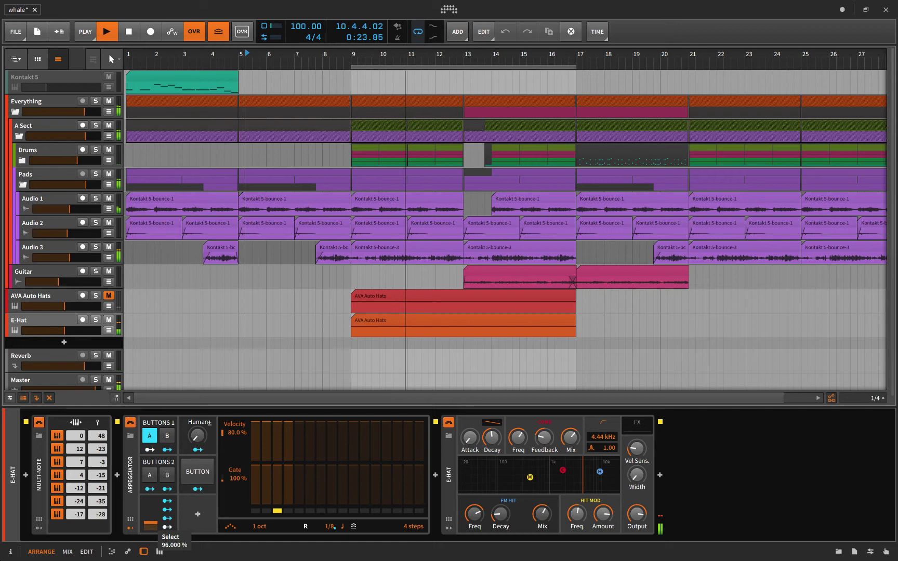
left_click_drag(151, 523, 150, 527)
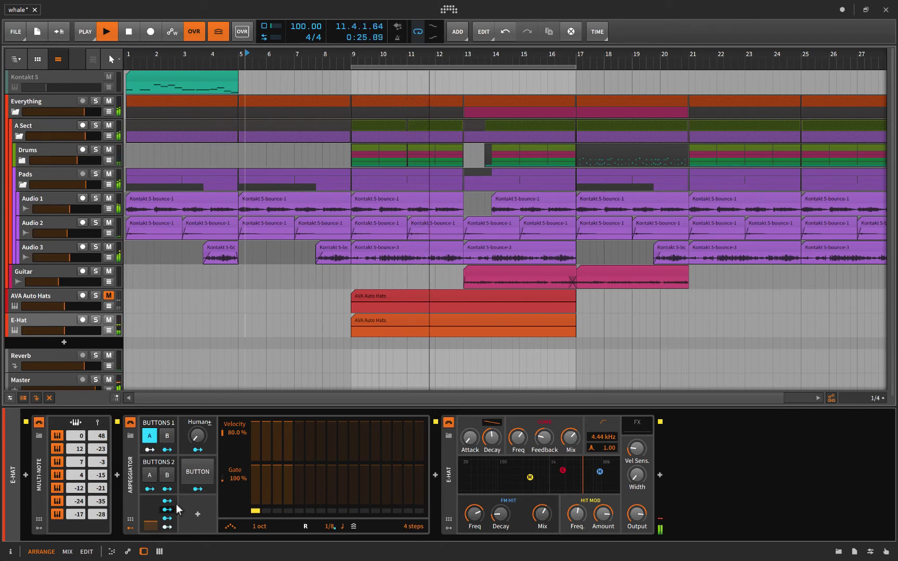
left_click(193, 474)
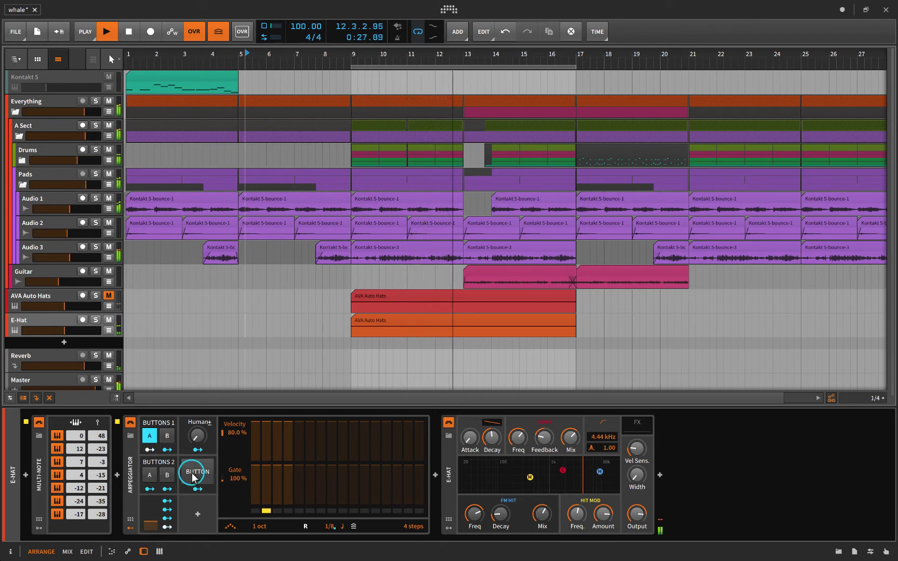
left_click_drag(196, 436, 197, 388)
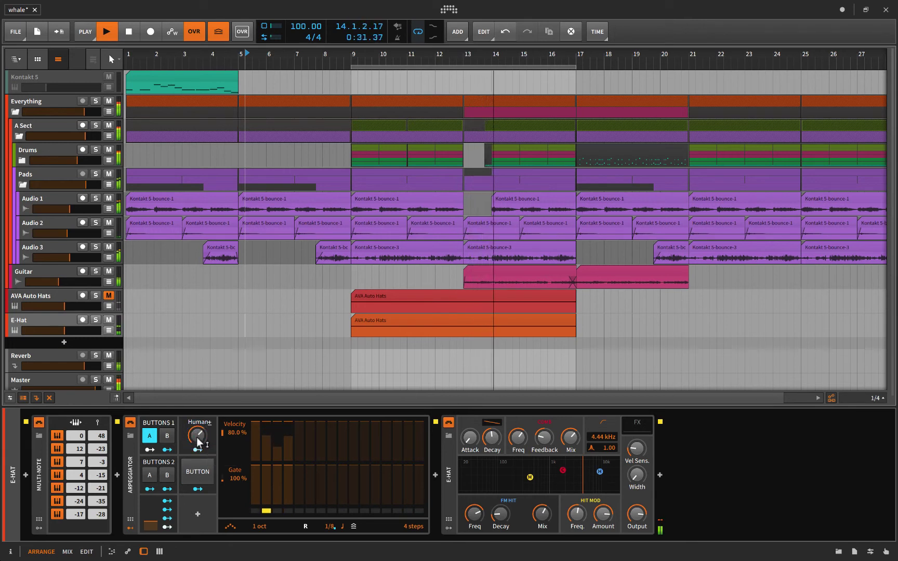
Toggle the Button modulator repeatedly within the full mix, switch it off, and stop playback
left_click(199, 476)
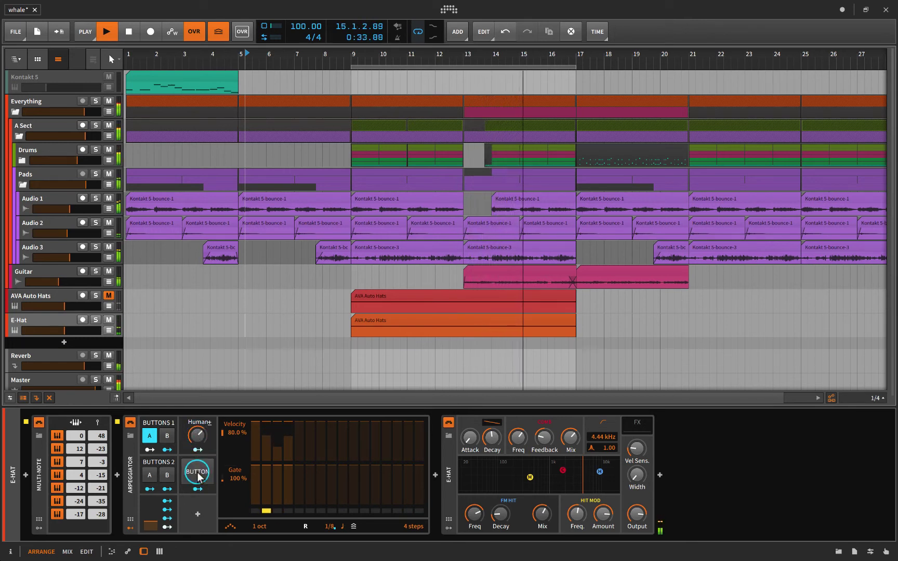
left_click(198, 475)
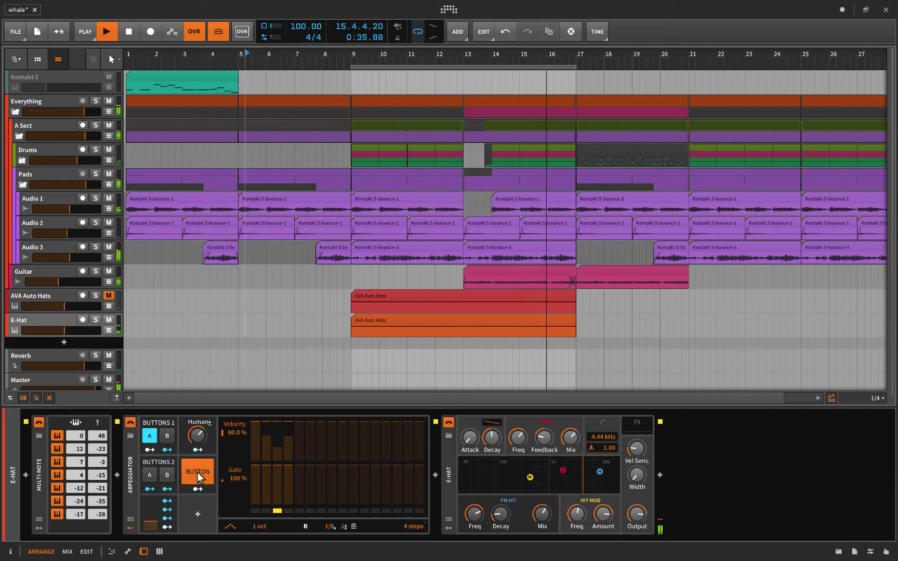
left_click(198, 476)
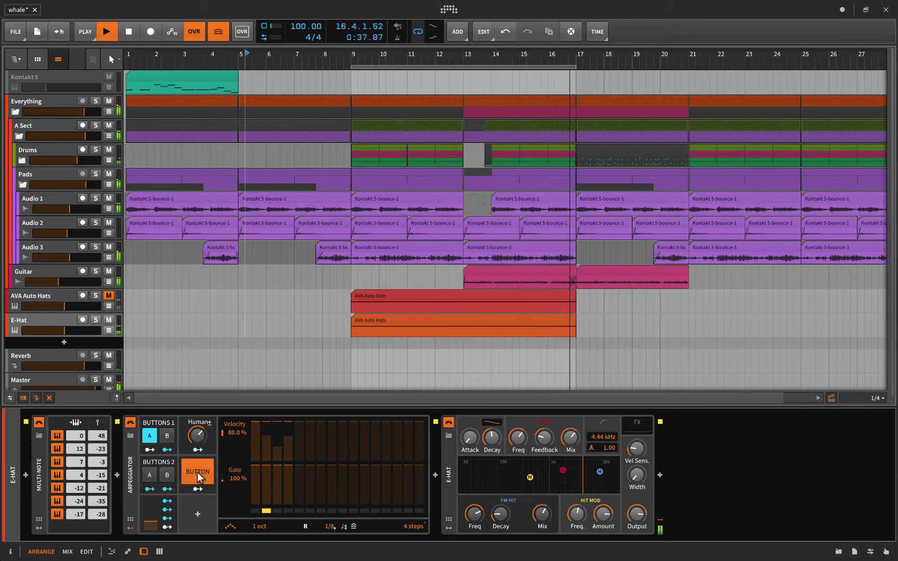
left_click(198, 475)
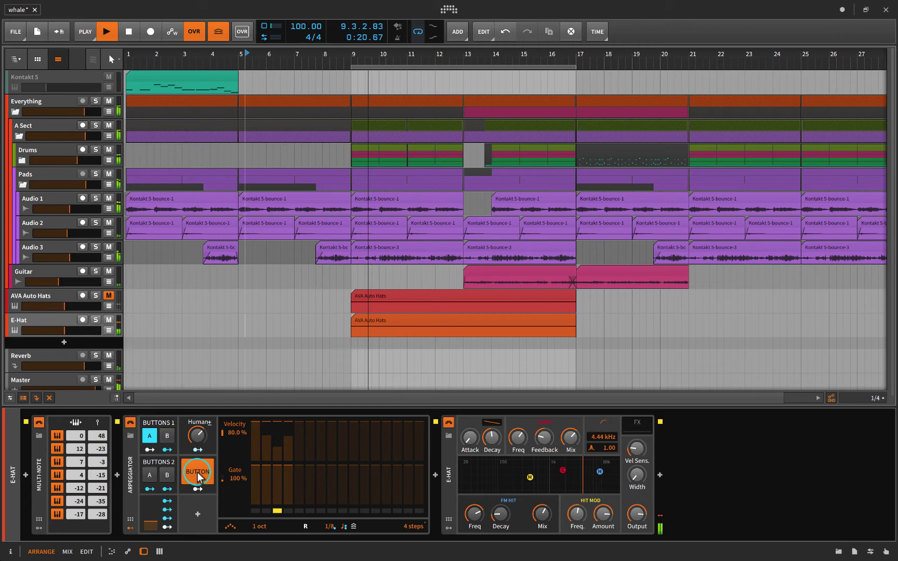
key("space")
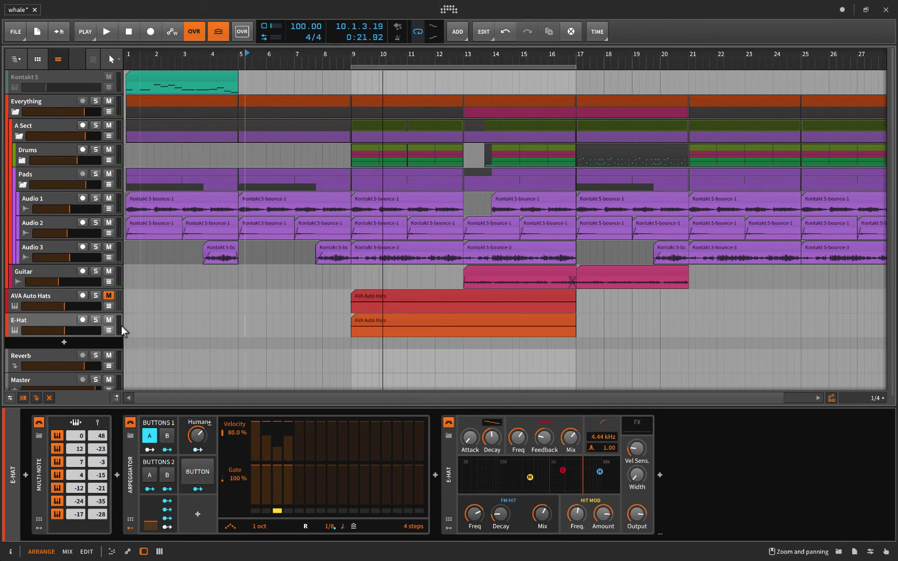
left_click(81, 320)
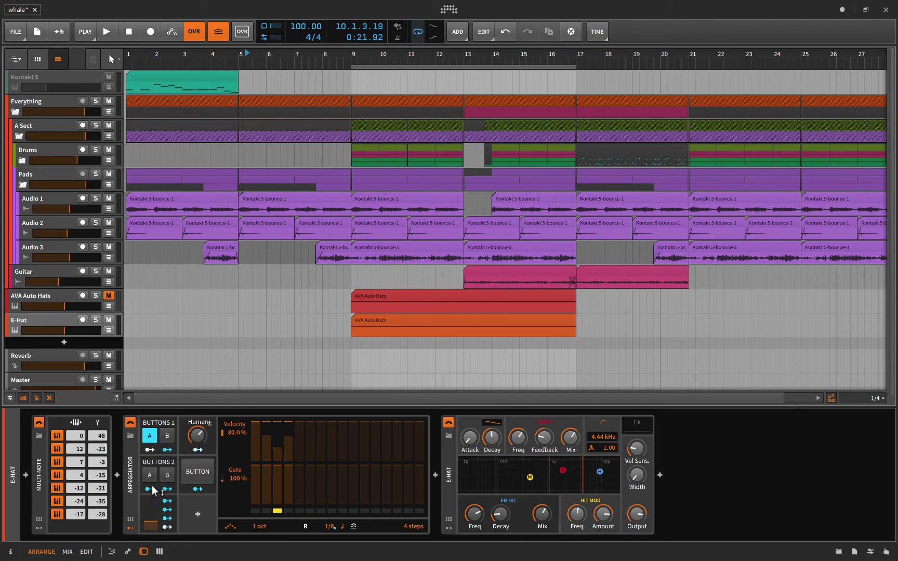
right_click(151, 524)
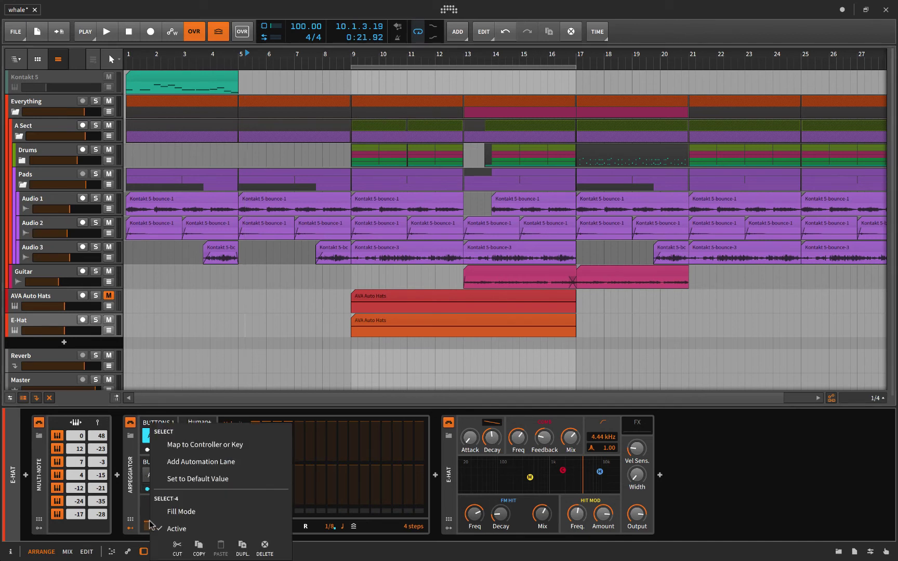
left_click(129, 480)
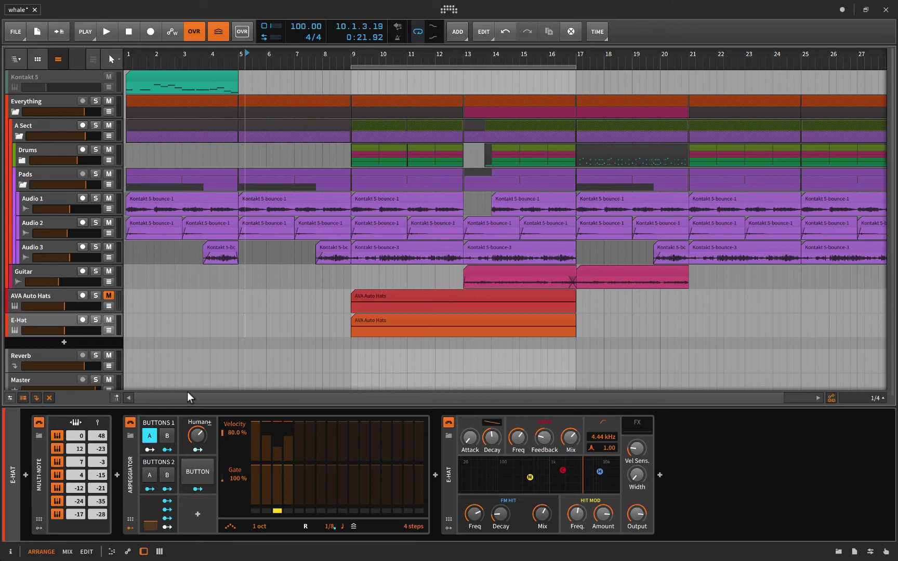
Insert a Chain device before Multi-Note on the E-Hat track
left_click(26, 475)
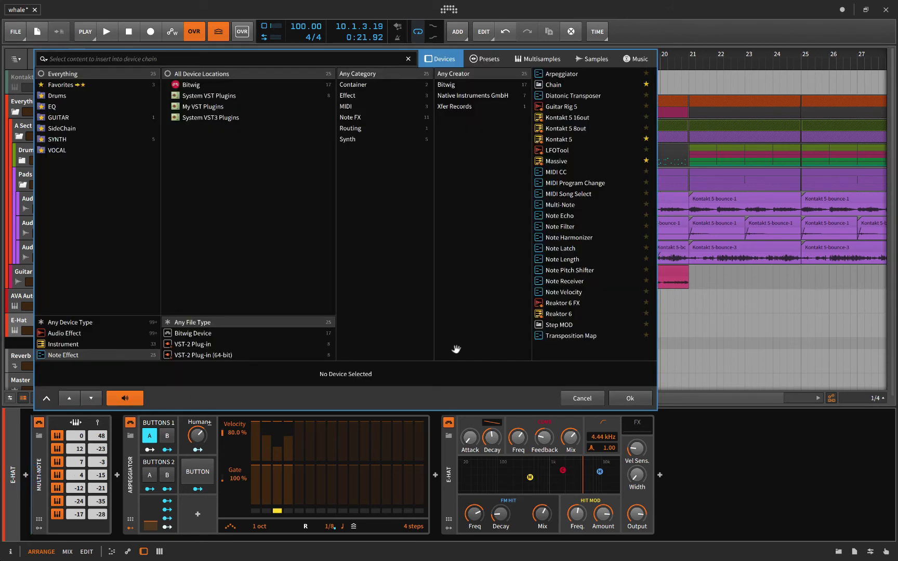
left_click(550, 83)
left_click(626, 396)
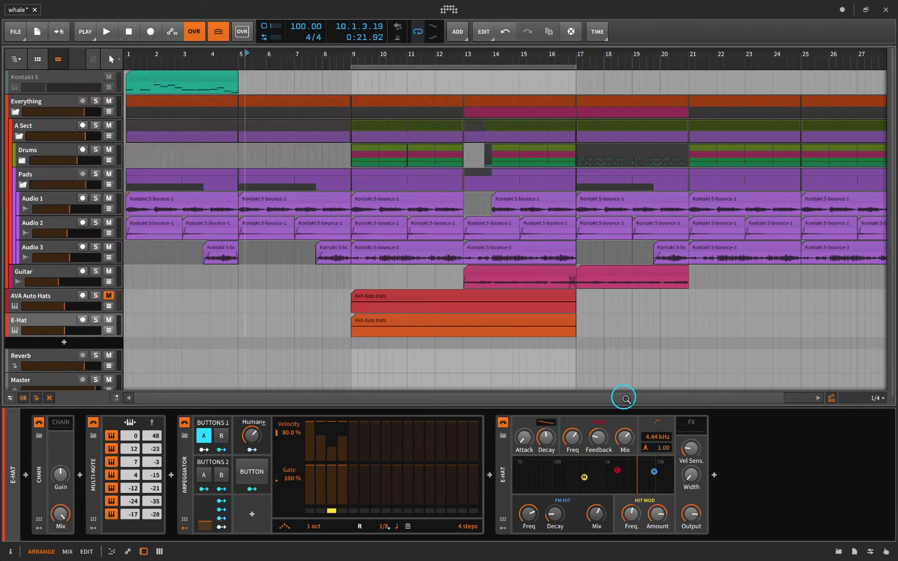
Move the Multi-Note, Arpeggiator and E-Hat devices into the Chain device on the E-Hat track
left_click(89, 479)
left_click(498, 471)
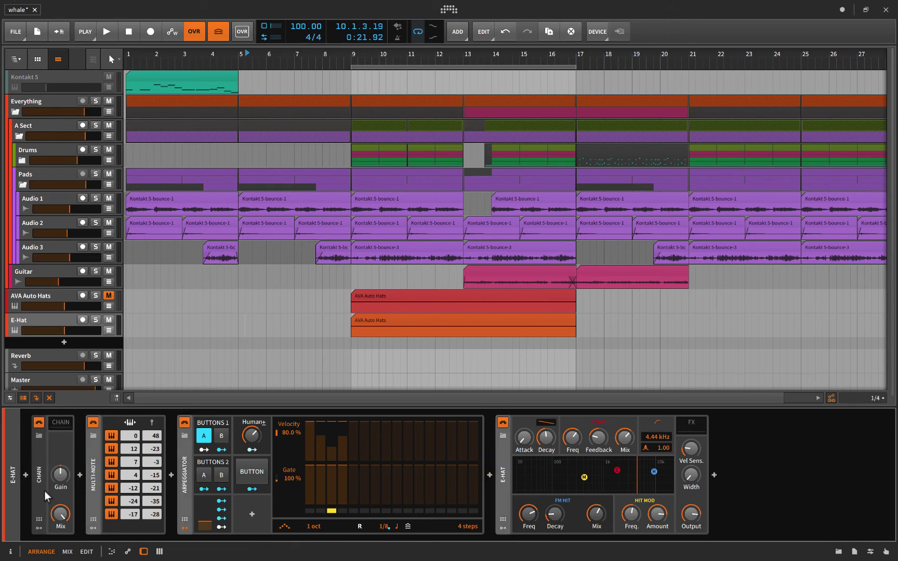
left_click_drag(52, 416, 61, 423)
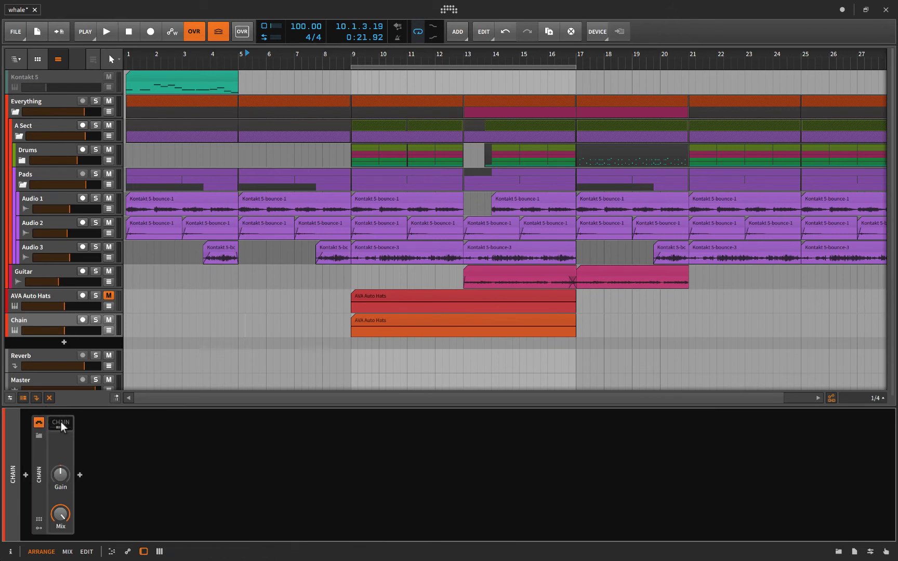
Open the Save Preset to Library dialog for the Chain device and cancel it
right_click(39, 469)
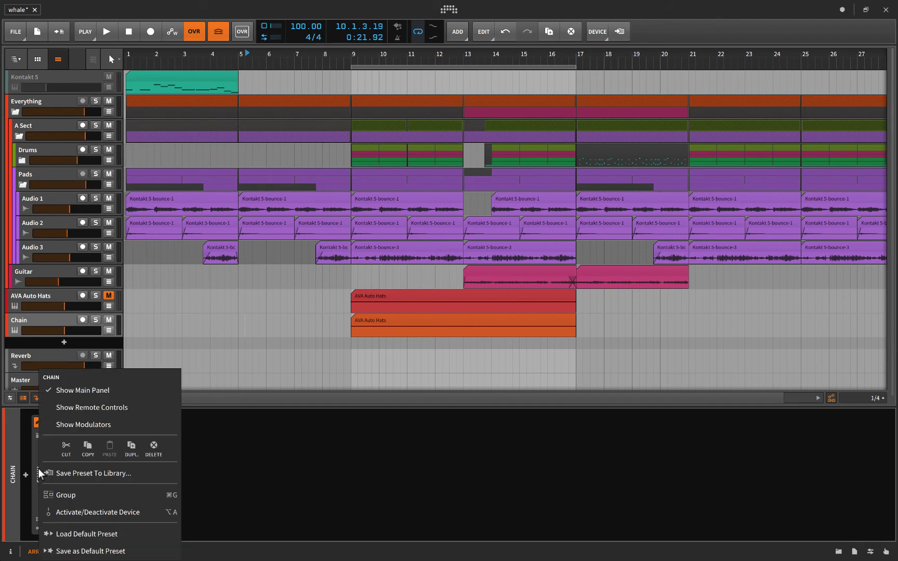
left_click(66, 476)
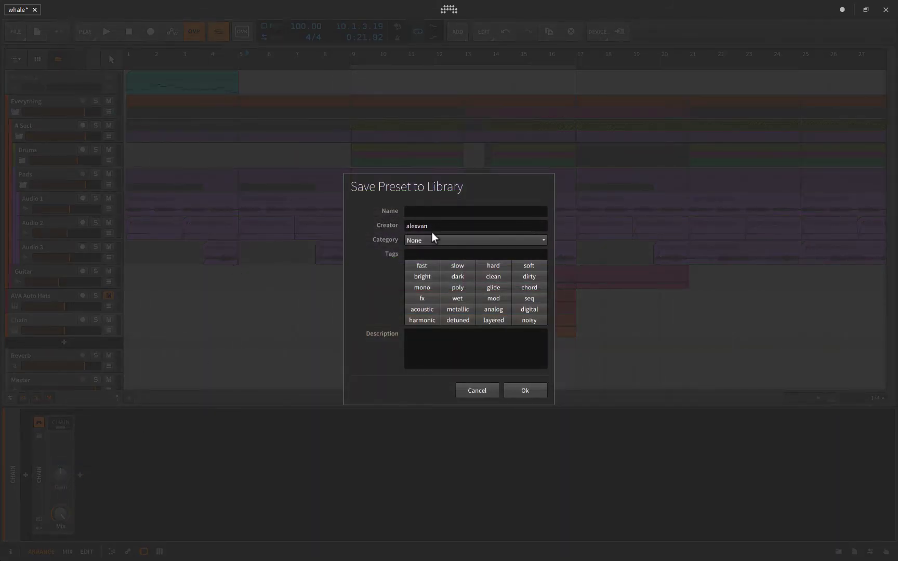
left_click(477, 391)
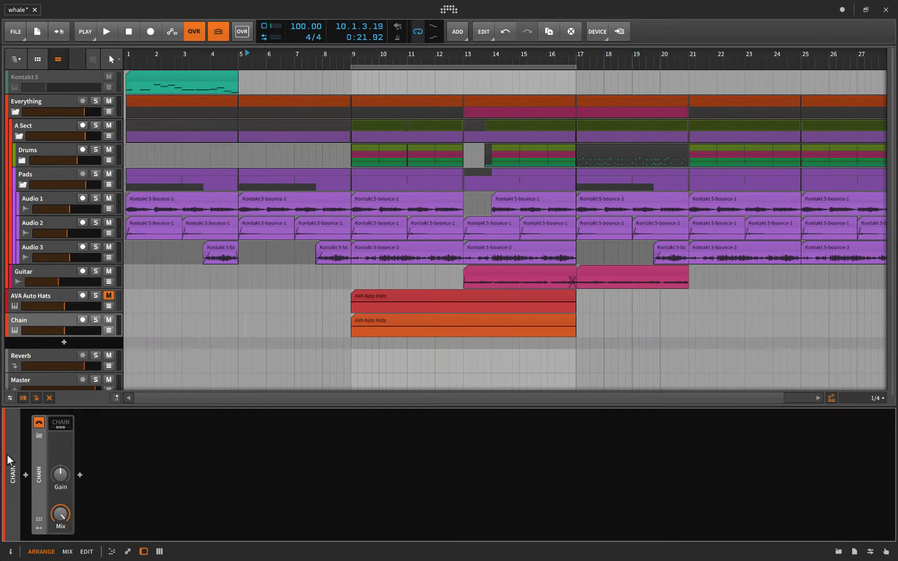
Show the devices nested in the Chain and open the browser on the clip library
left_click(61, 422)
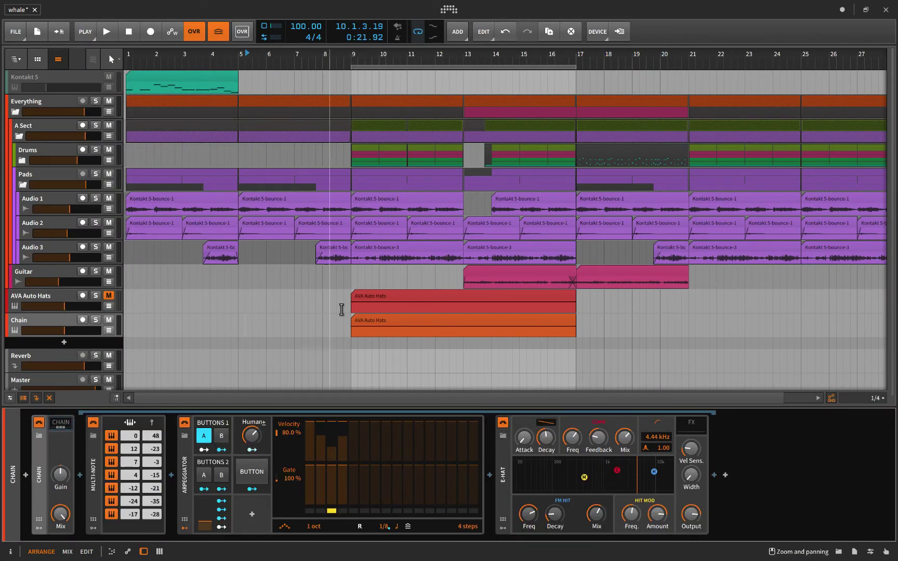
left_click(366, 323)
key("b")
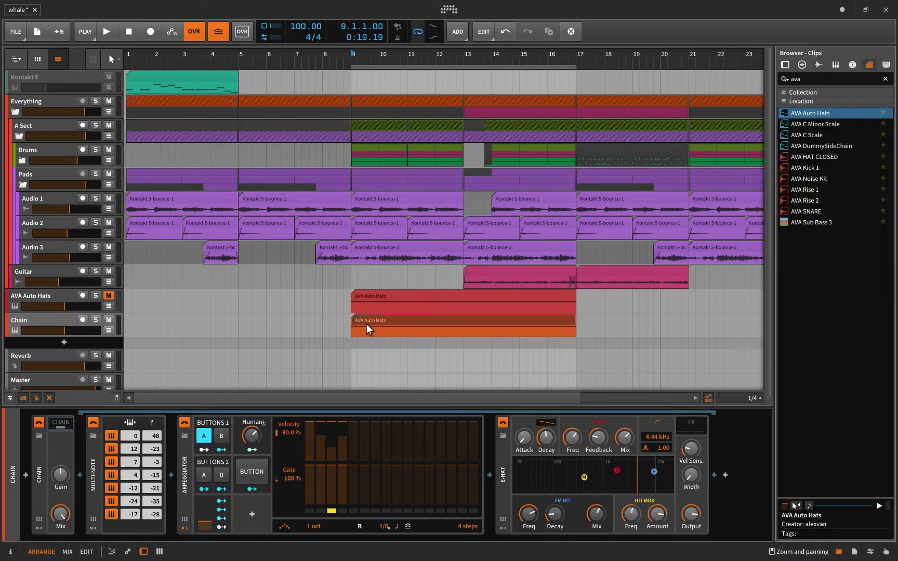
Start adding the Chain track's AVA Auto Hats clip to the clip library and cancel the Add Clip to Library dialog
left_click(371, 320)
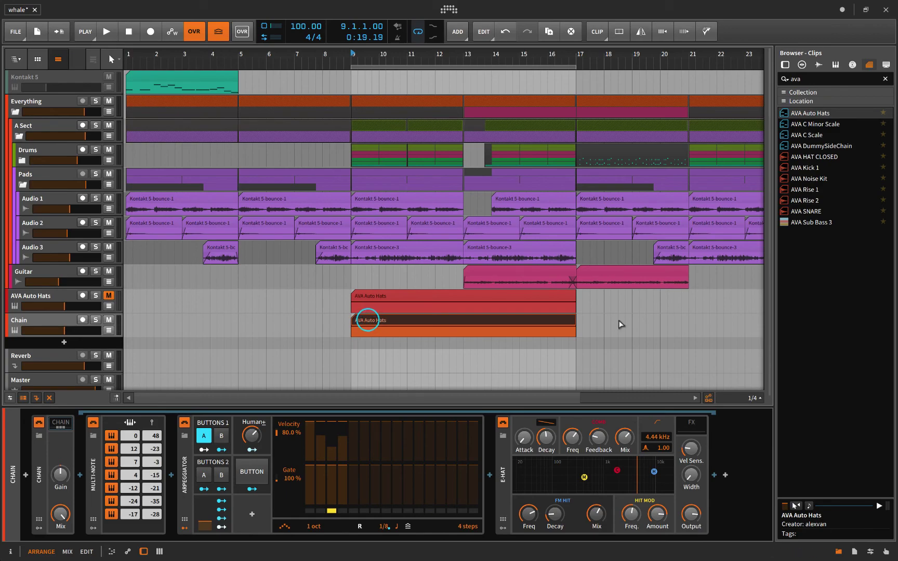
left_click_drag(876, 310, 848, 316)
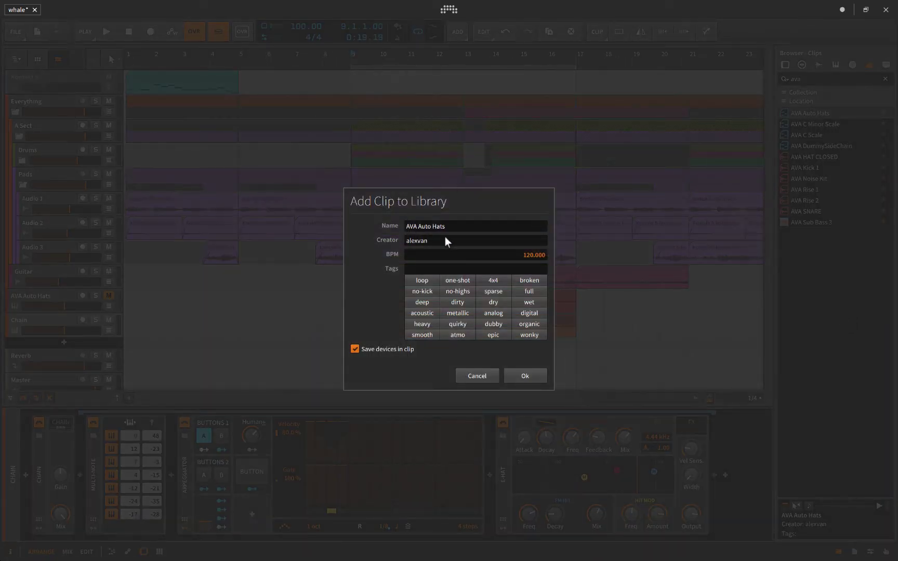
left_click(471, 378)
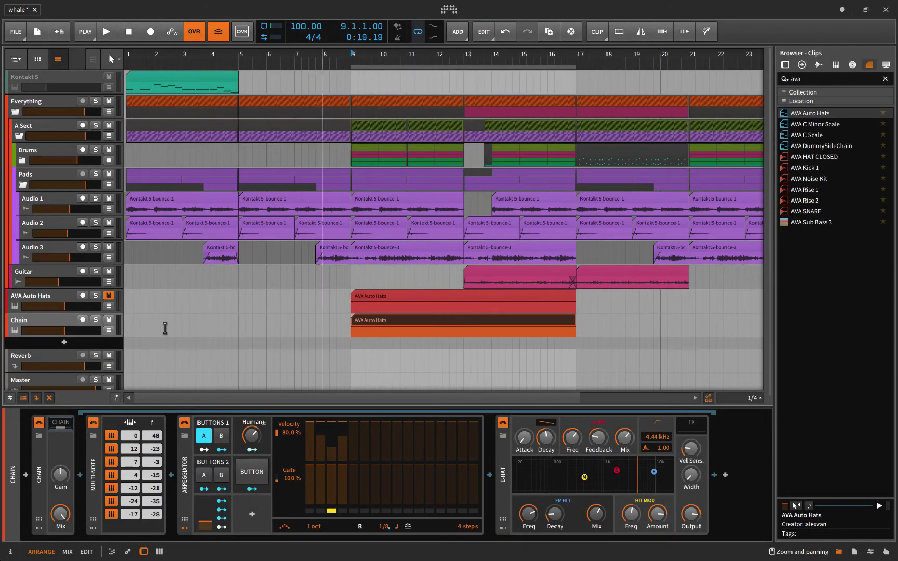
Delete the Chain track, then unmute and delete the AVA Auto Hats track
left_click(56, 319)
key("Delete")
left_click(109, 295)
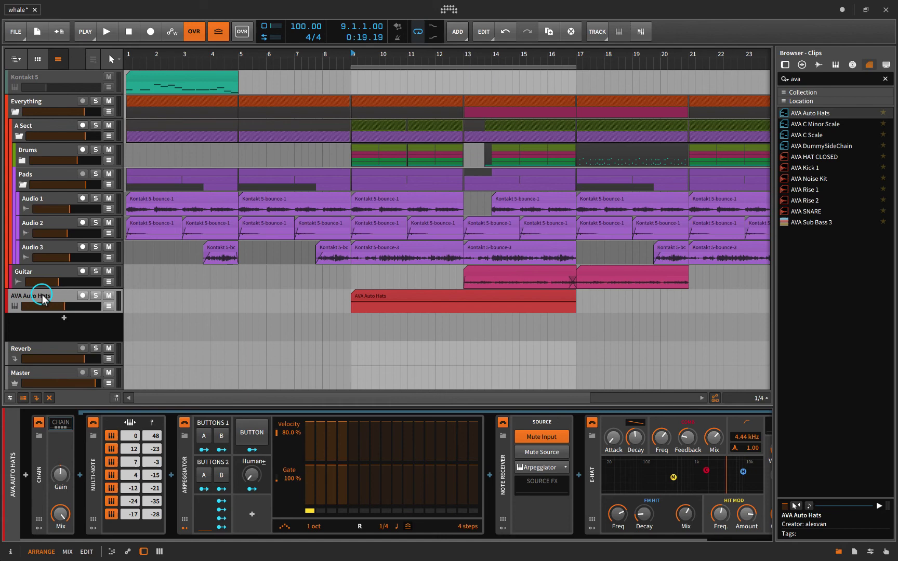
key("Delete")
Place the AVA Auto Hats library clip at bar 9 on a new track below Guitar and show its Chain's nested devices
left_click_drag(798, 113, 351, 297)
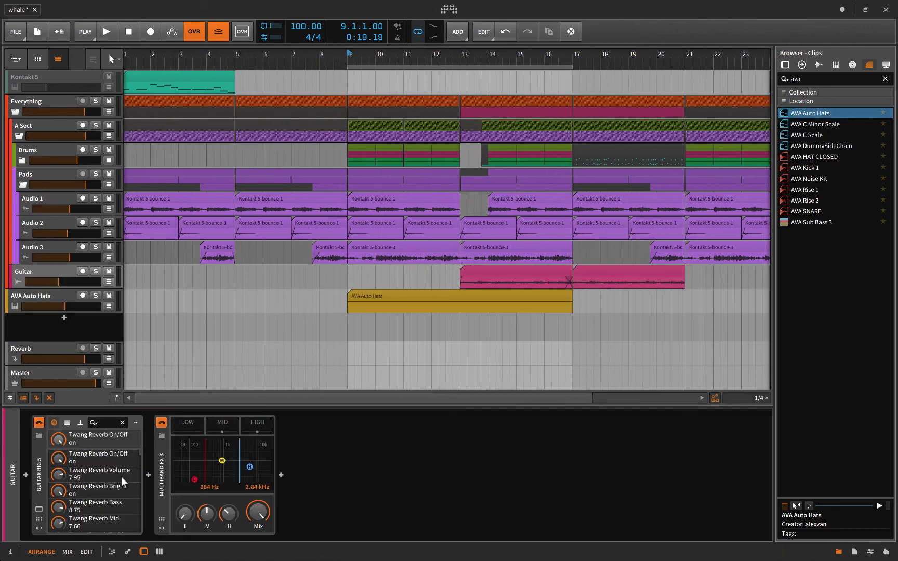
left_click(47, 295)
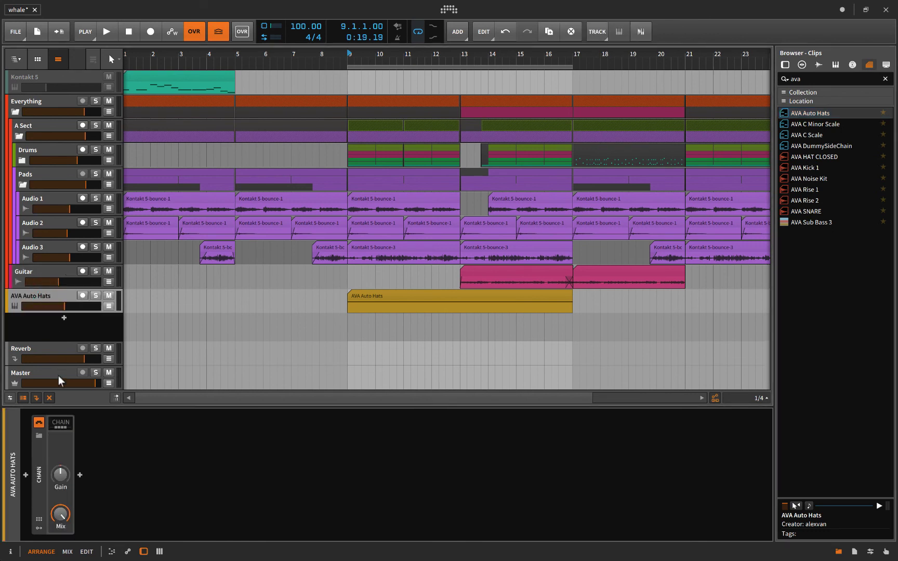
left_click(61, 423)
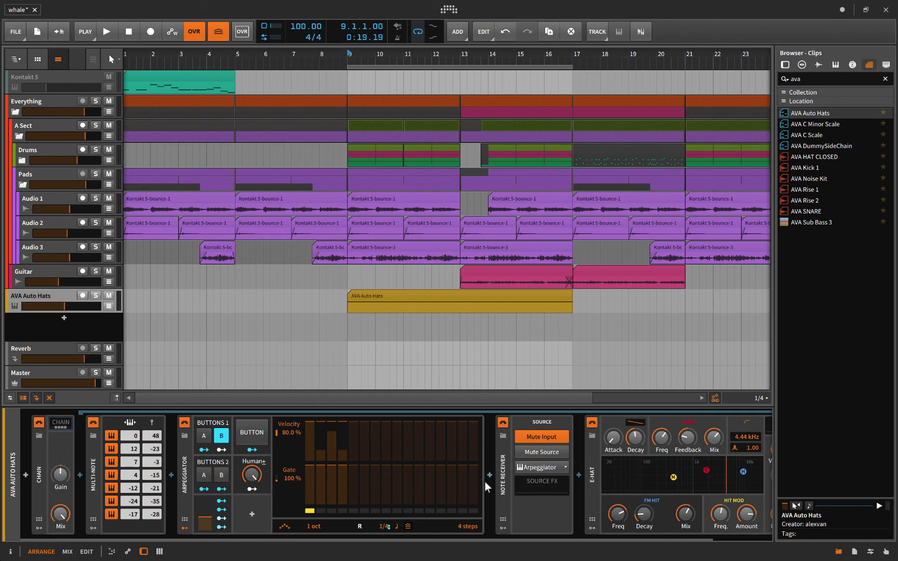
key("b")
key("Escape")
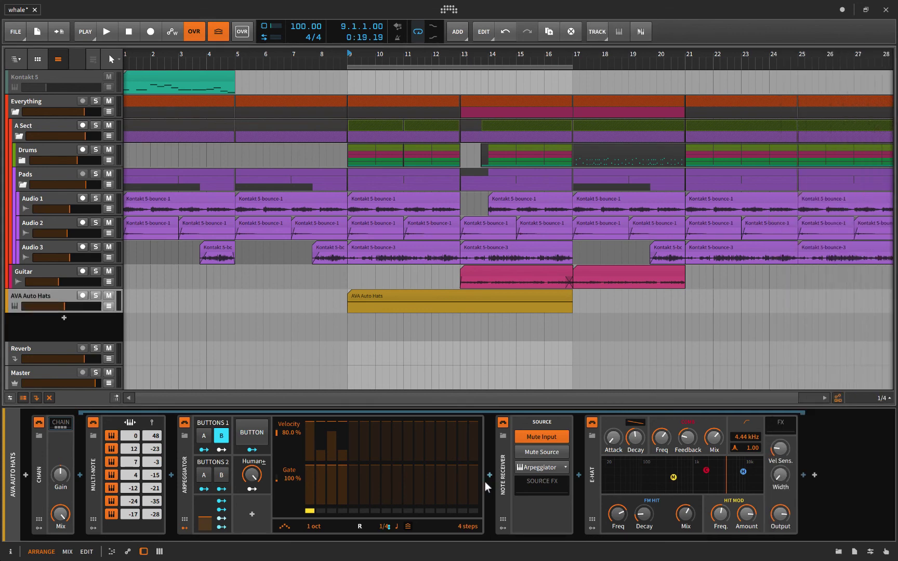